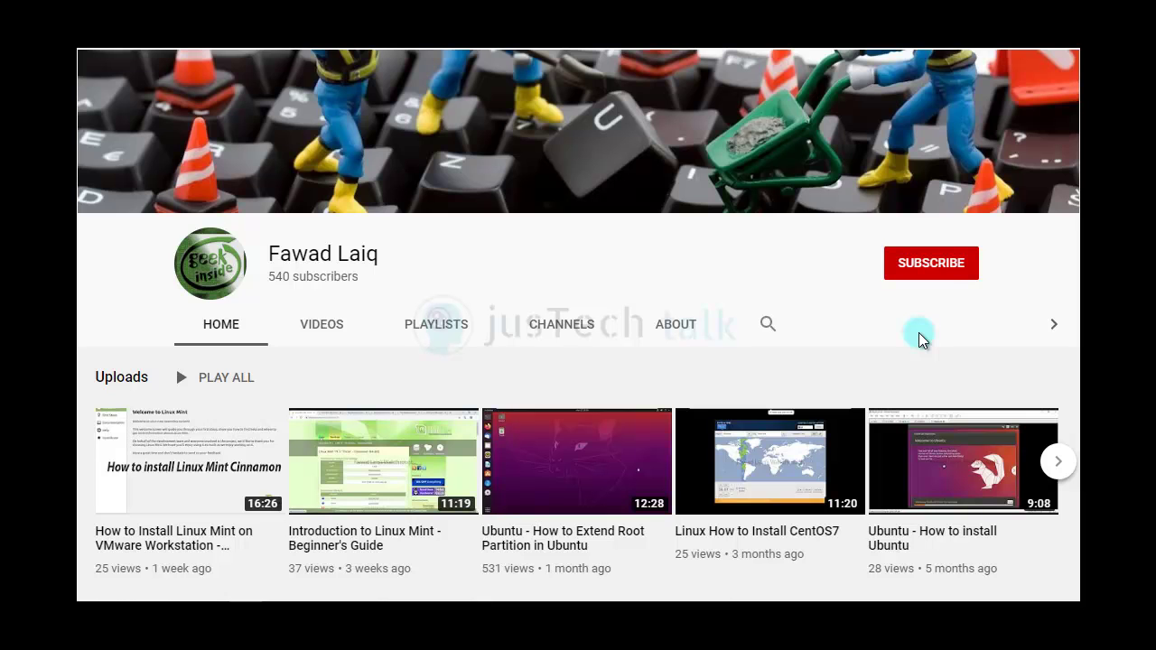
pyautogui.click(940, 273)
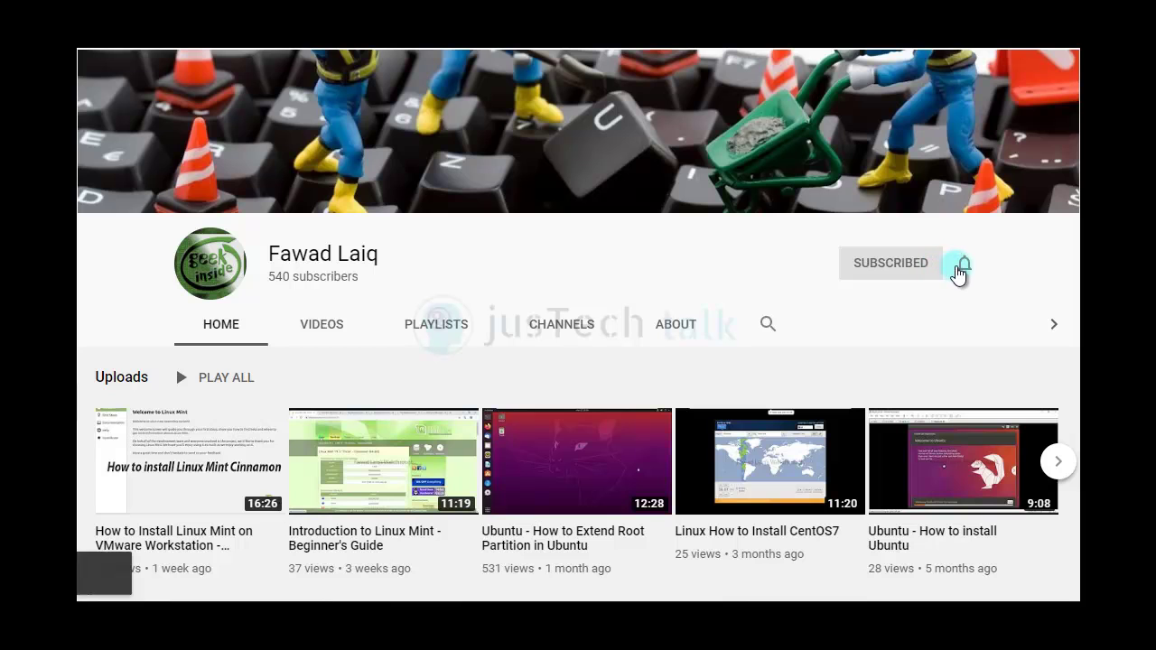
pyautogui.click(963, 269)
pyautogui.click(894, 306)
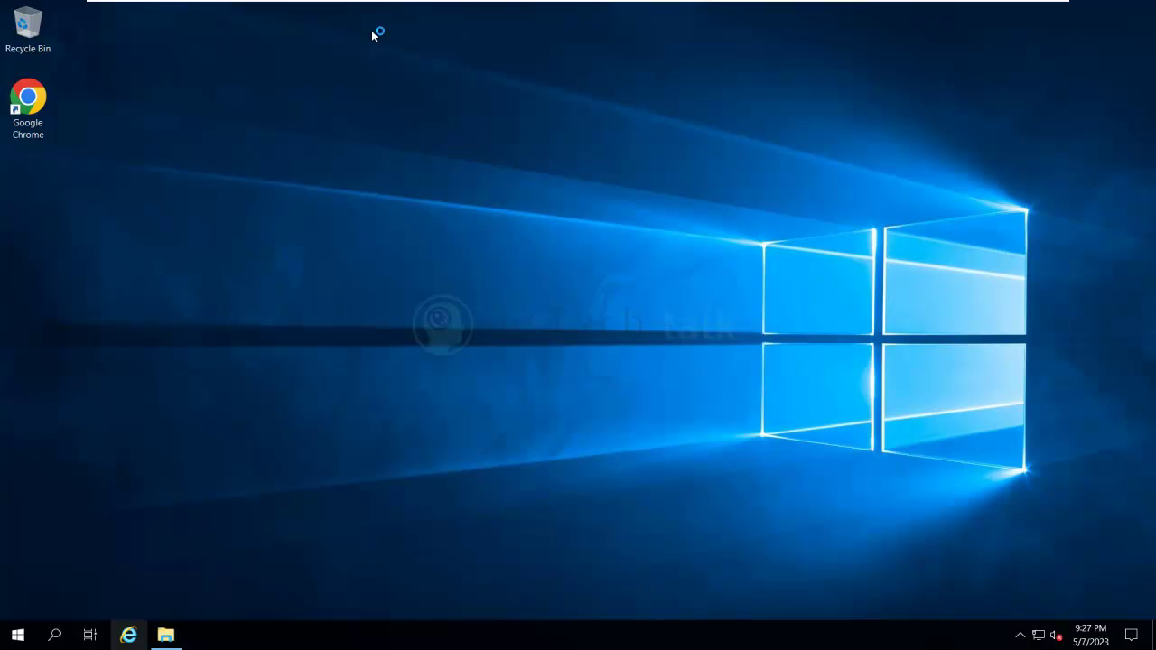
# Open the browser's list of downloads.
pyautogui.hotkey('alt', 'x')
pyautogui.press('Down')
pyautogui.press('Down')
pyautogui.press('Down')
pyautogui.press('Down')
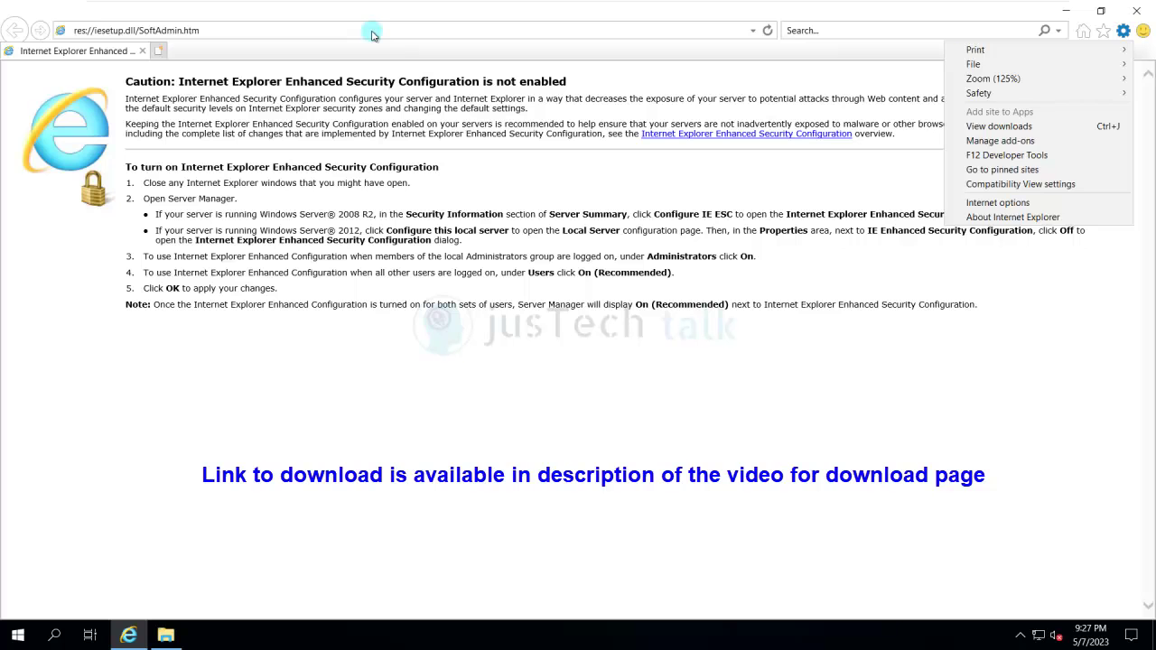
pyautogui.press('Escape')
pyautogui.hotkey('alt', 'x')
pyautogui.press('Down')
pyautogui.press('Down')
pyautogui.press('Down')
pyautogui.press('Down')
pyautogui.press('Down')
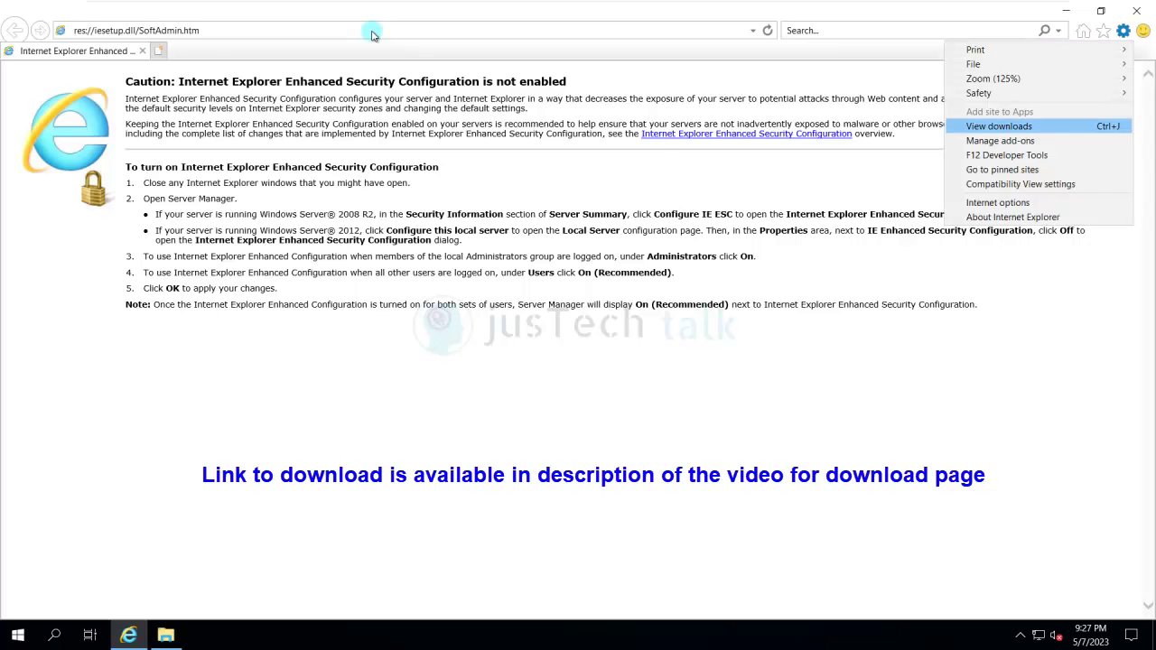
pyautogui.press('Return')
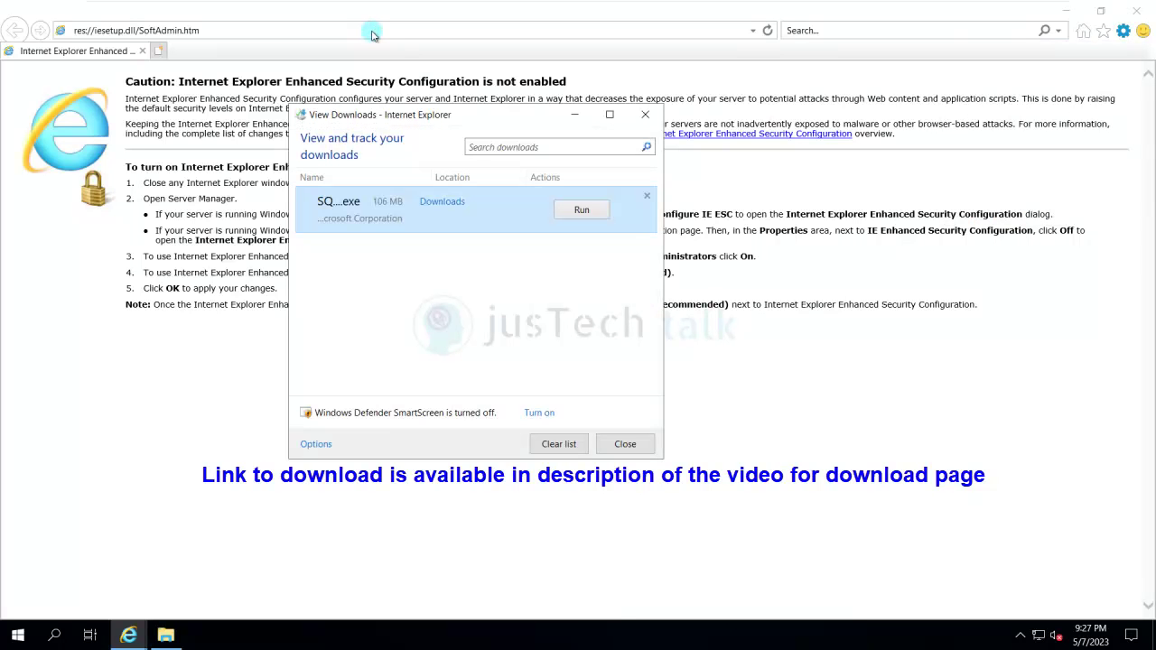
# Copy the download link of the SQL Server Reporting Services installer and close the downloads list.
pyautogui.hotkey('shift', 'F10')
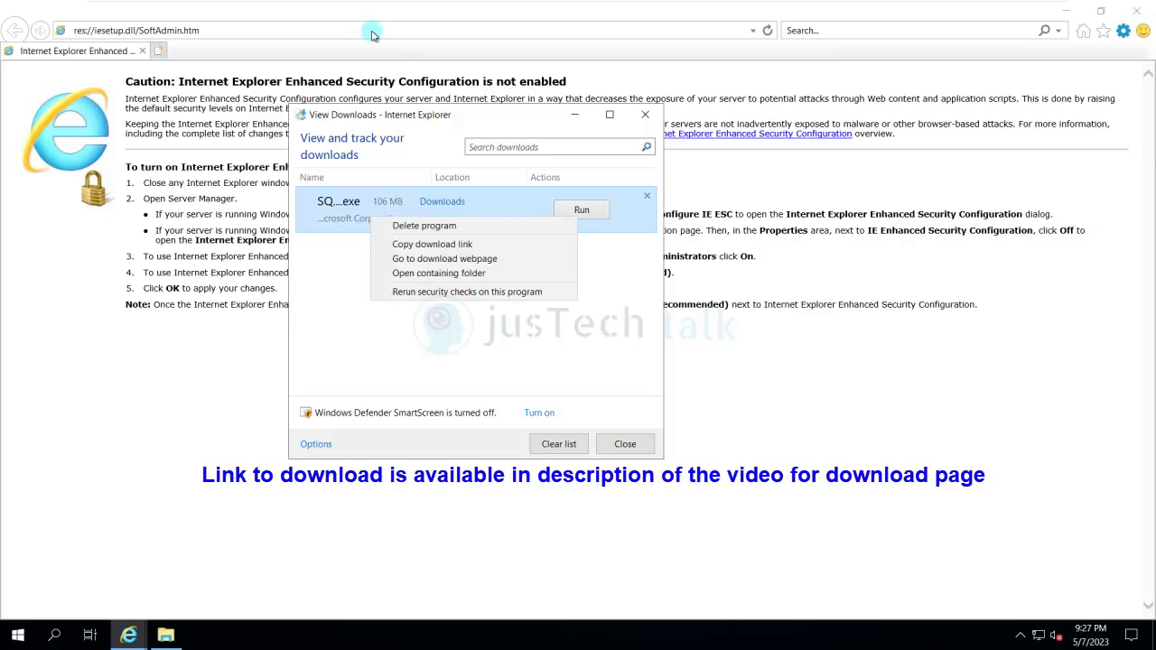
pyautogui.press('Down')
pyautogui.press('Down')
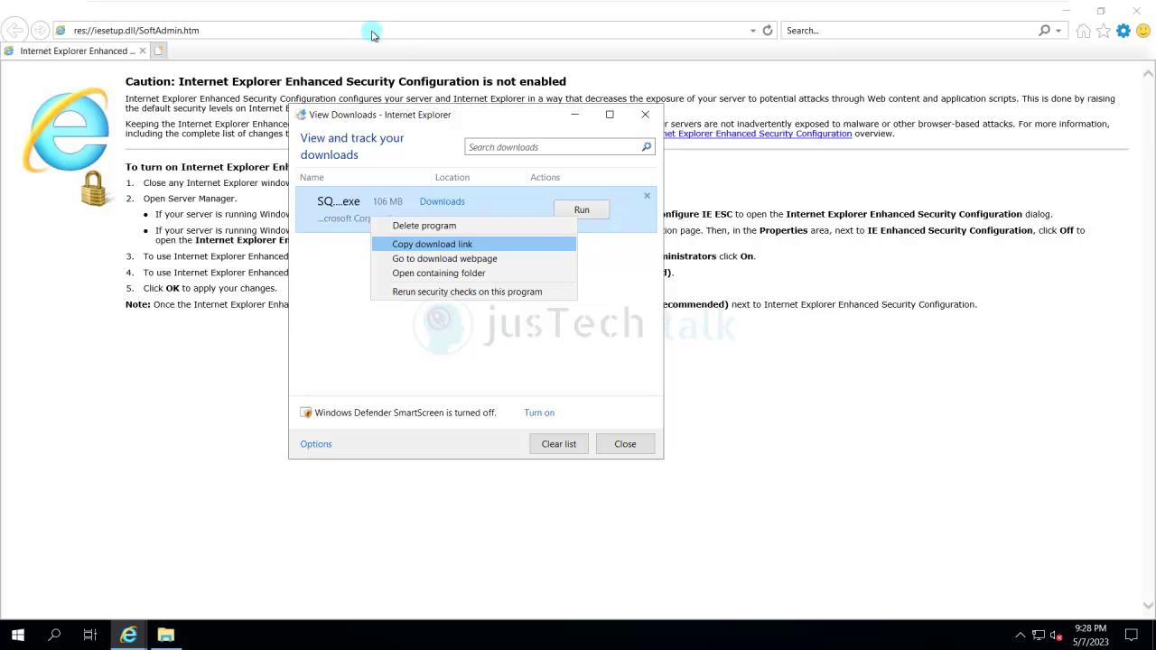
pyautogui.press('Return')
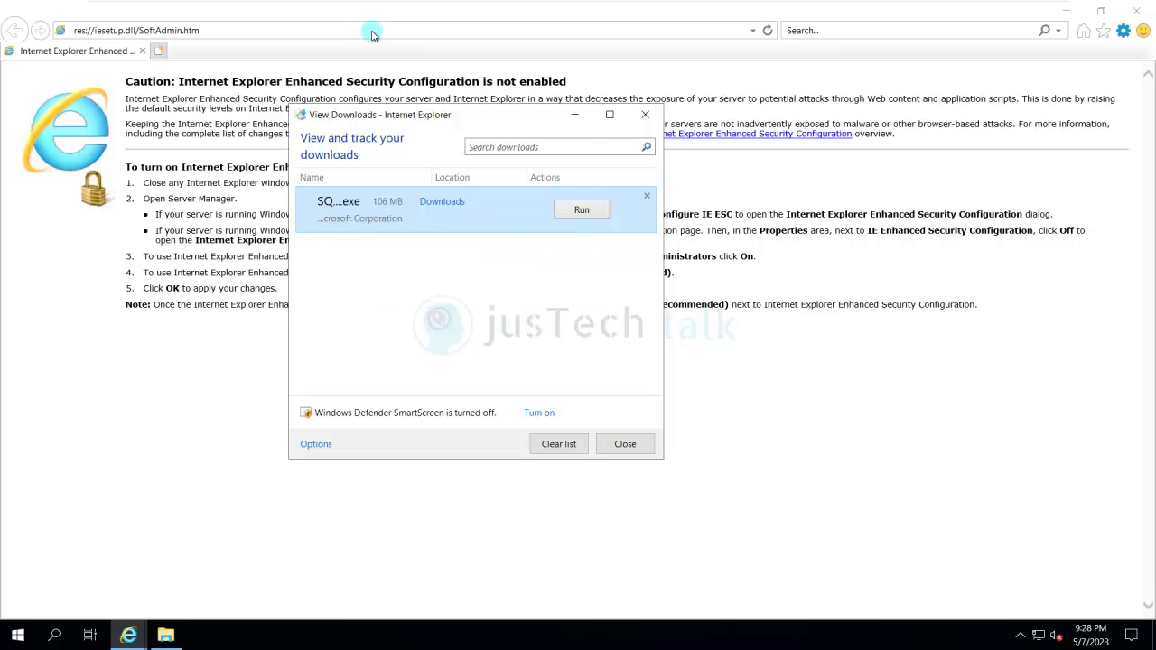
pyautogui.press('Escape')
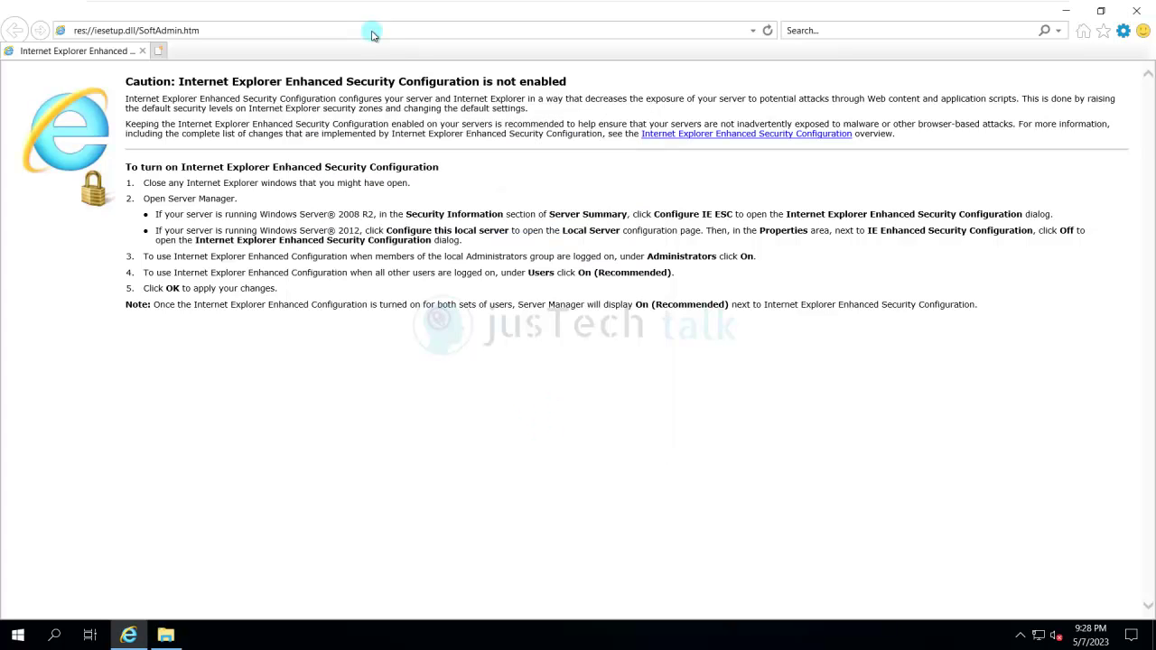
# Load the copied SQLServerReportingServices.exe download link in the browser and close the browser.
pyautogui.click(372, 30)
pyautogui.hotkey('ctrl', 'v')
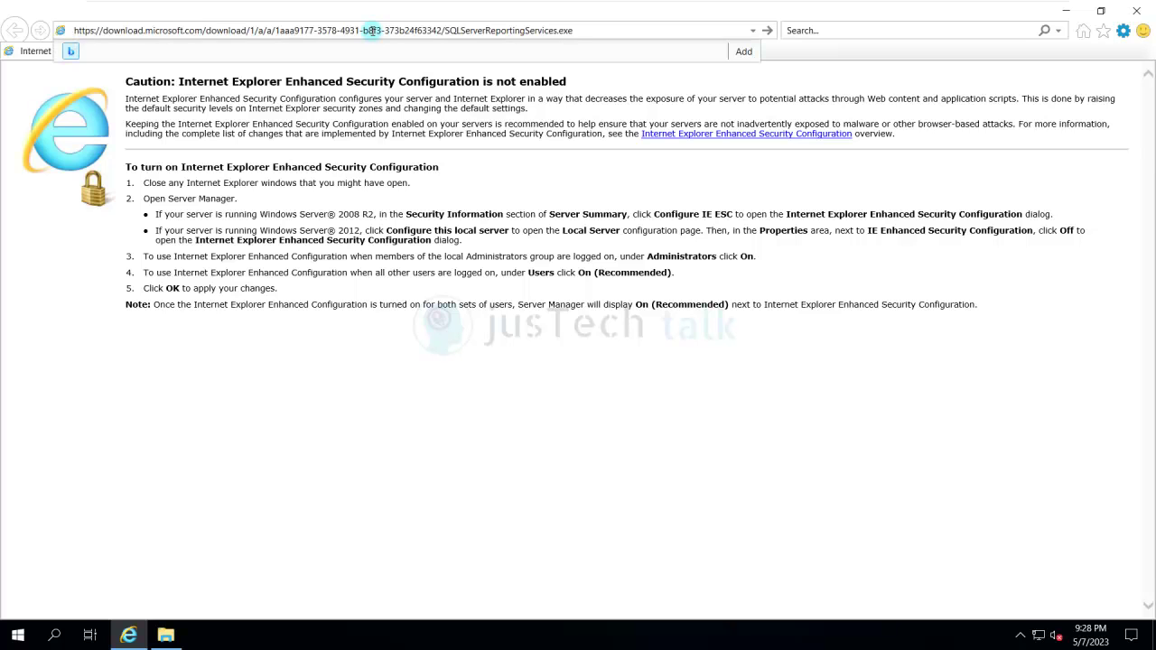
pyautogui.press('Return')
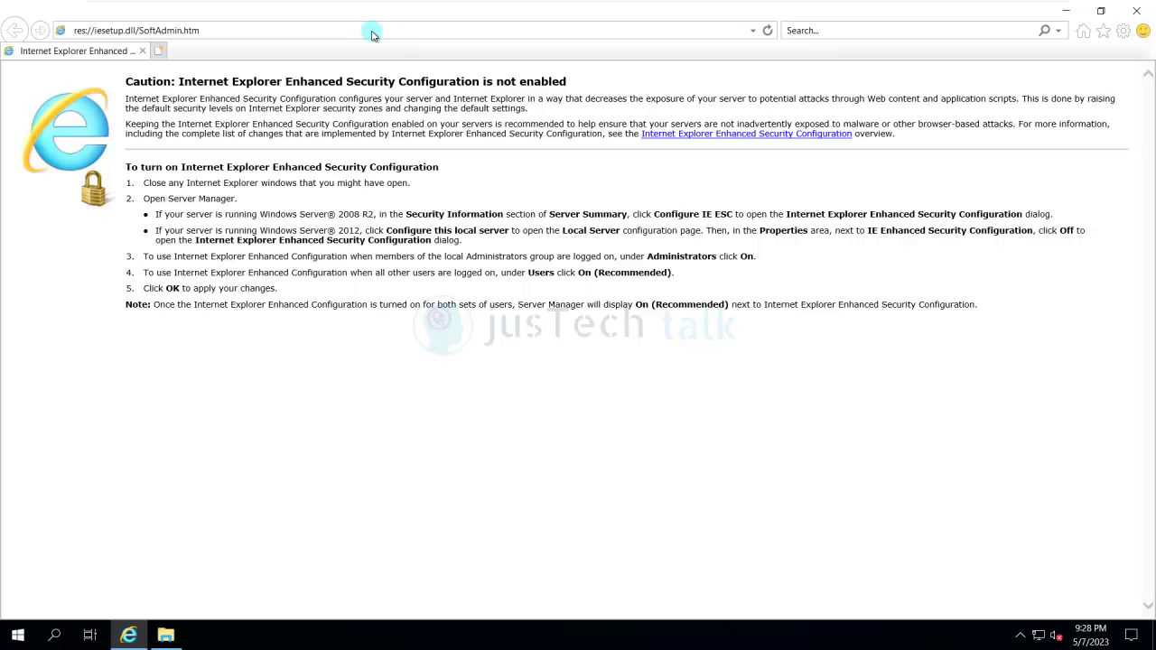
pyautogui.hotkey('alt', 'F4')
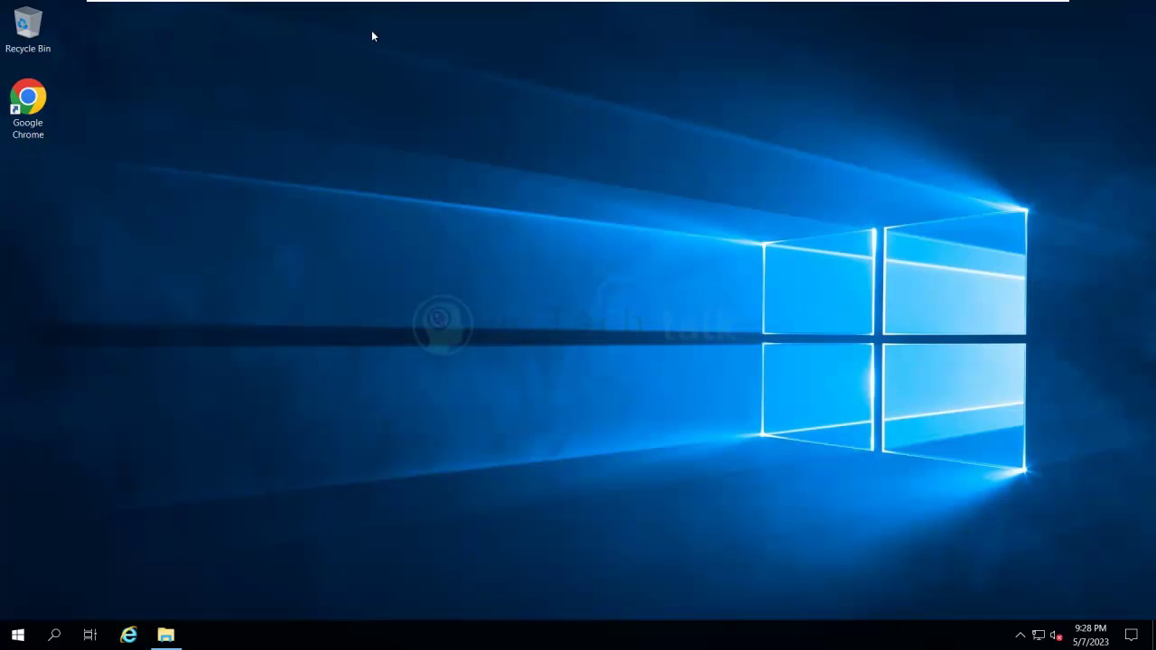
# Switch to the Downloads folder in File Explorer, run the SQLServerReportingServices installer and show the desktop.
pyautogui.hotkey('alt', 'Tab')
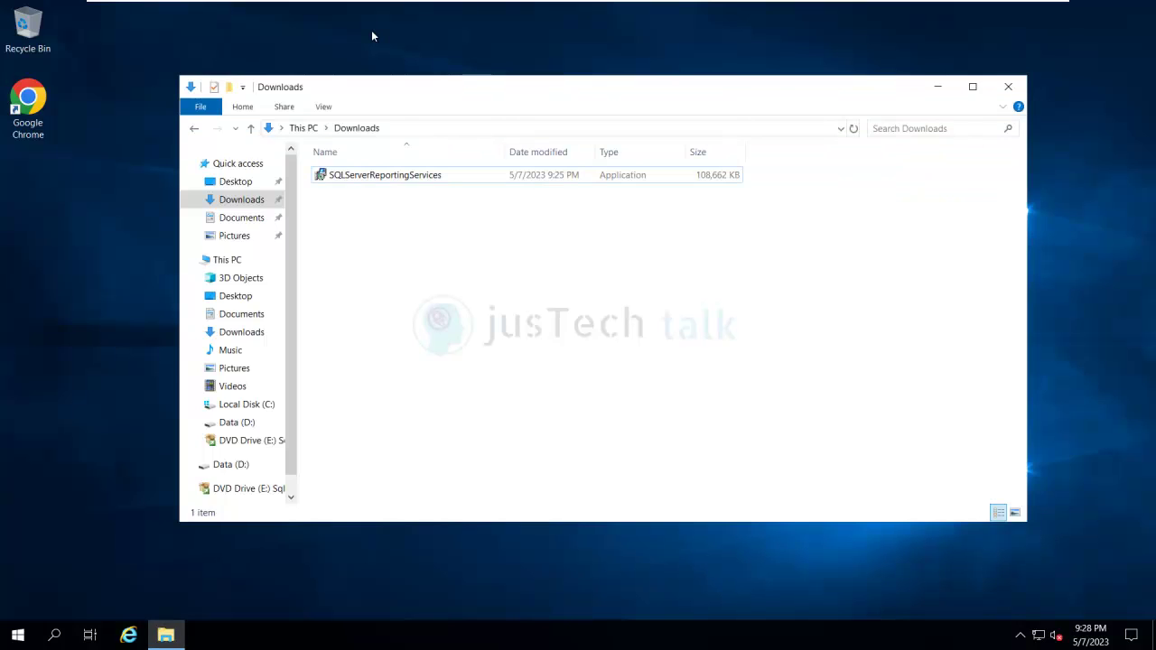
pyautogui.press('super+Up')
pyautogui.click(371, 34)
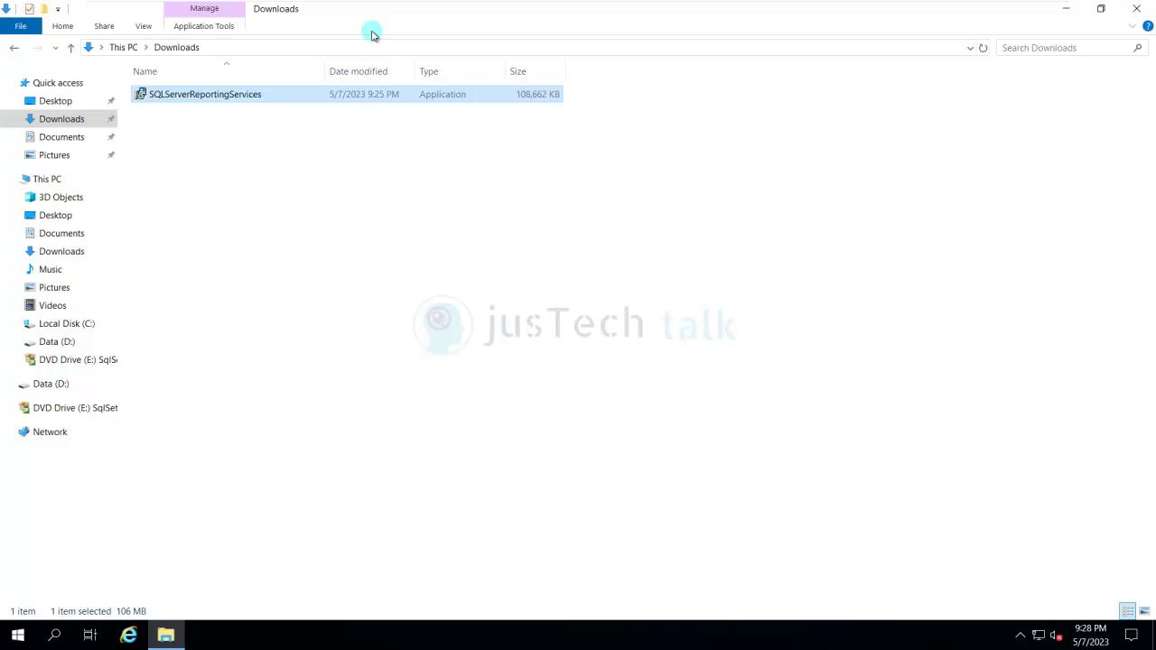
pyautogui.rightClick(172, 94)
pyautogui.press('Return')
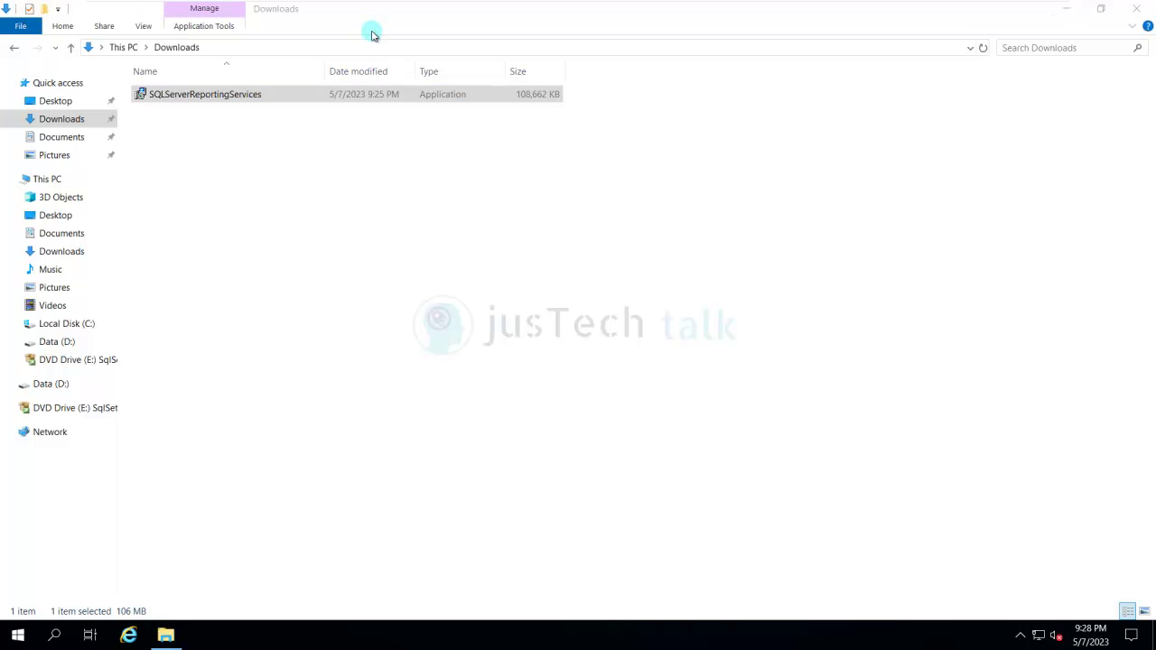
pyautogui.press('super+d')
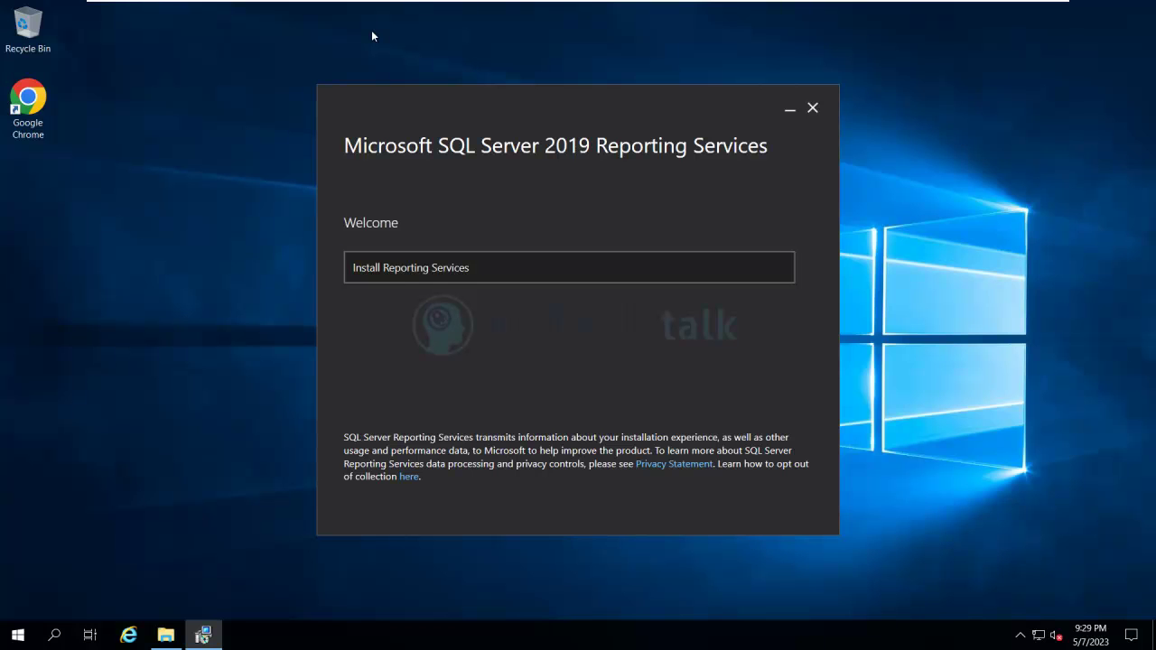
# Start the Reporting Services installation and look through the free editions offered.
pyautogui.press('Return')
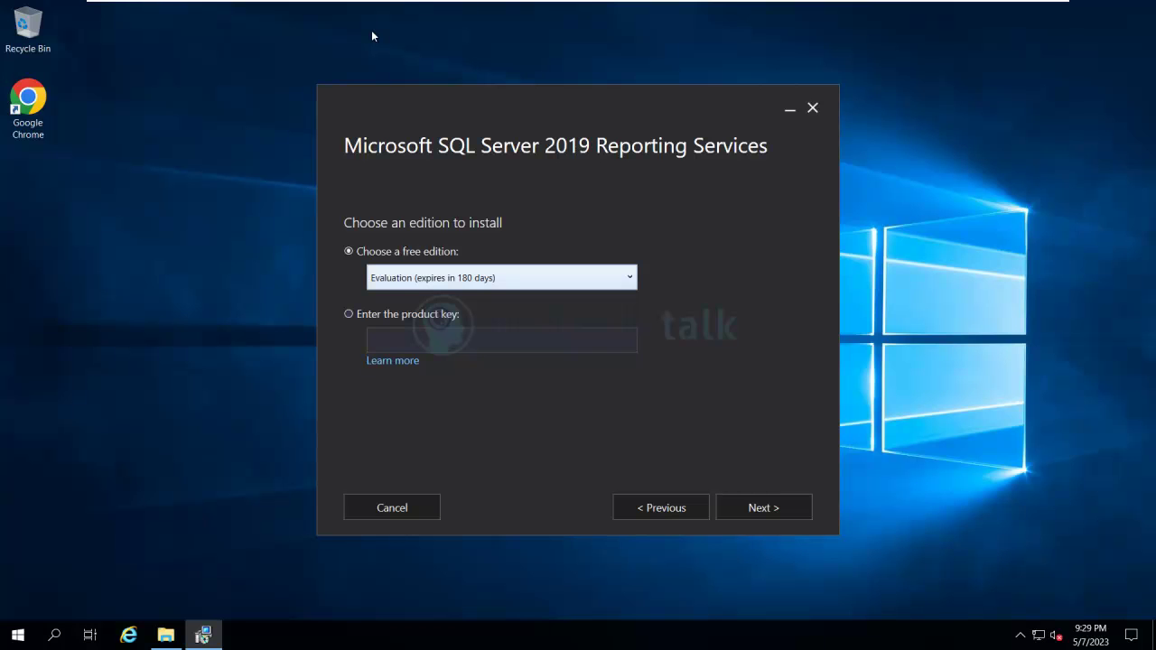
pyautogui.hotkey('alt', 'Down')
pyautogui.press('Down')
pyautogui.press('Down')
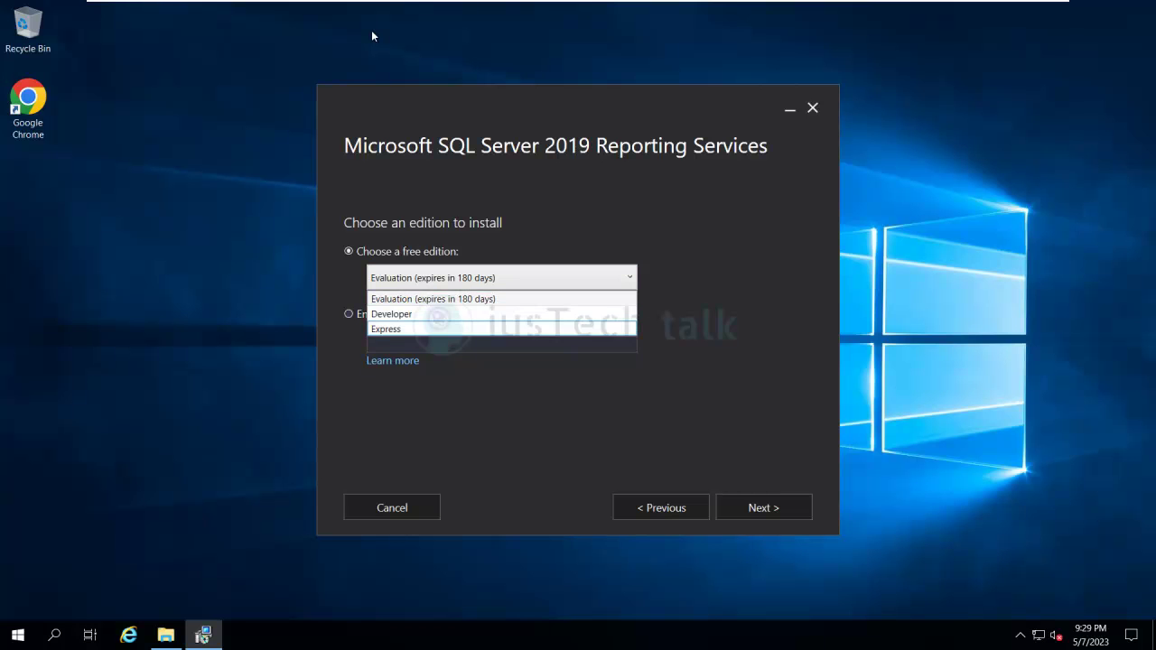
pyautogui.press('Escape')
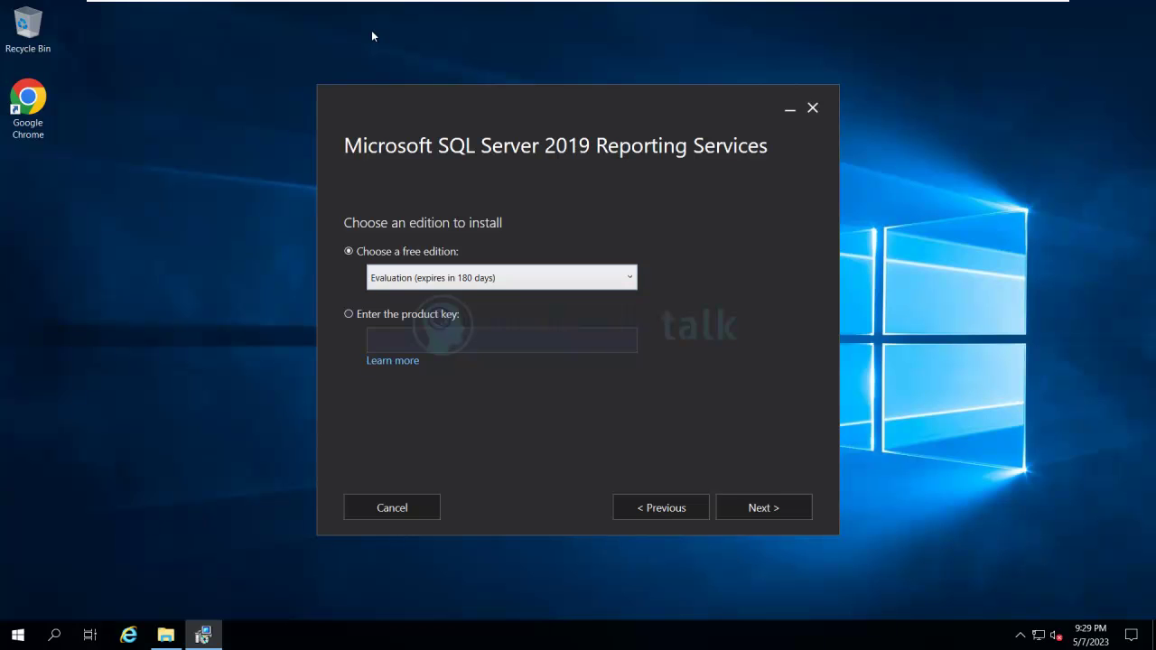
# Choose to install with a product key, paste the product key and accept the license terms.
pyautogui.press('space')
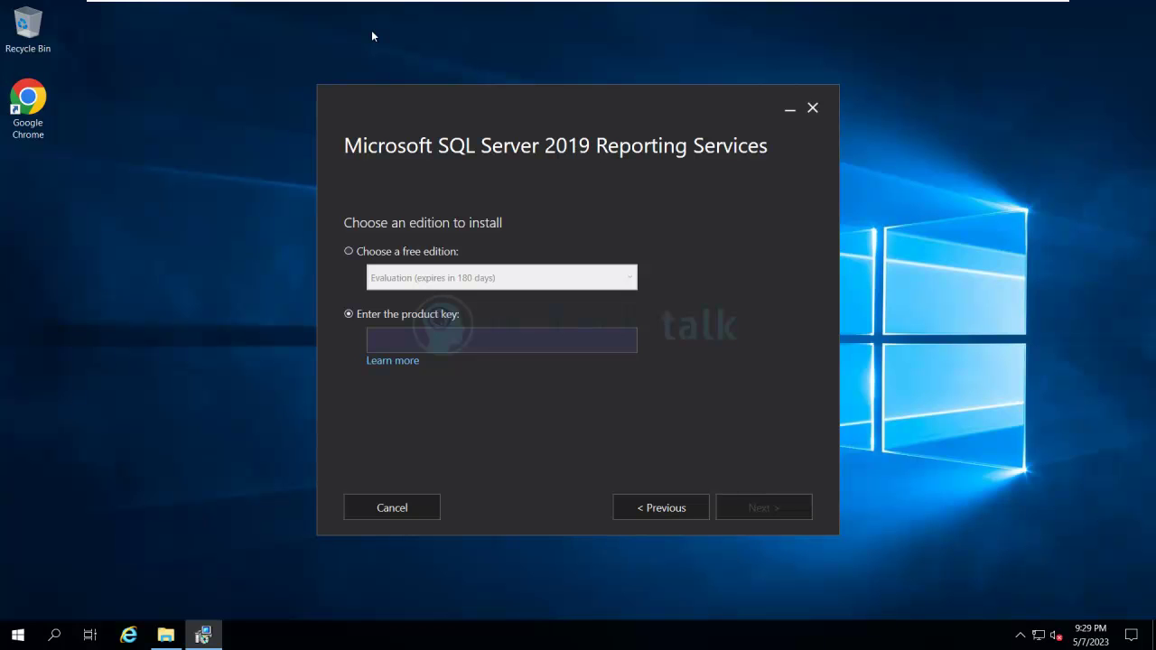
pyautogui.hotkey('ctrl', 'v')
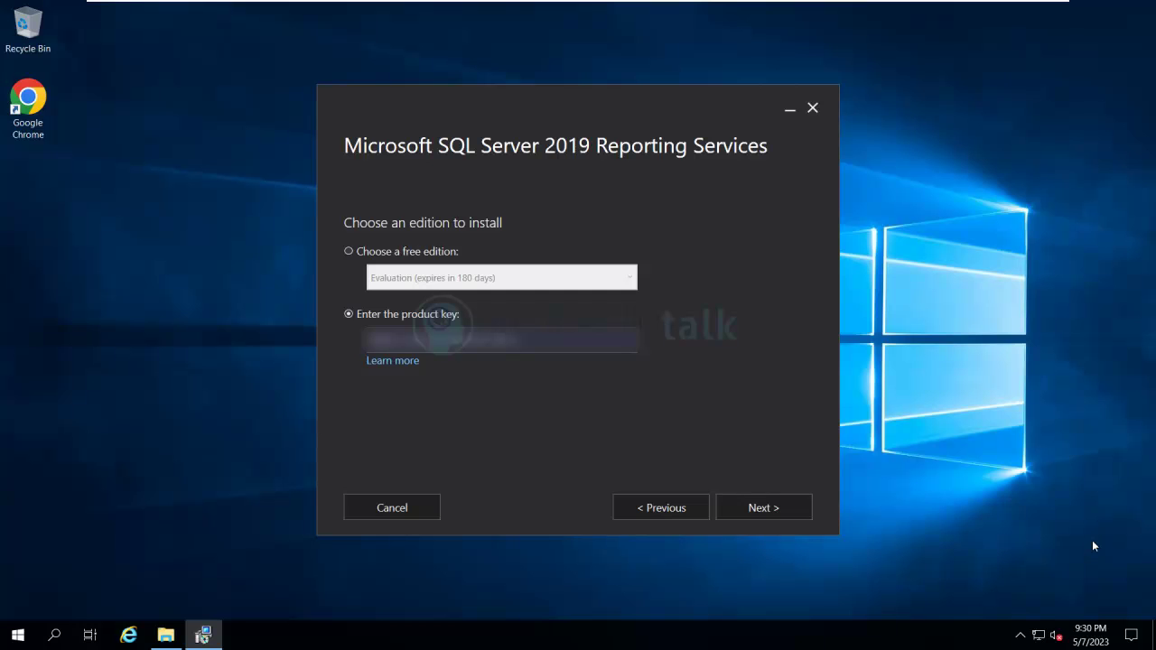
pyautogui.press('Tab')
pyautogui.press('Return')
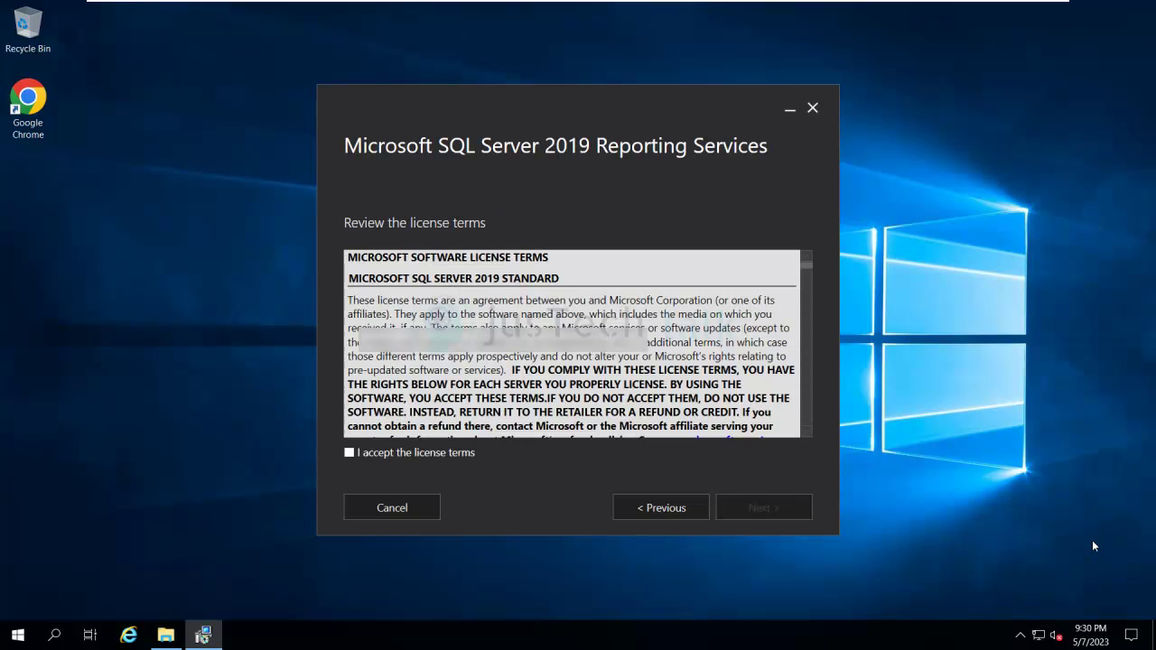
pyautogui.press('space')
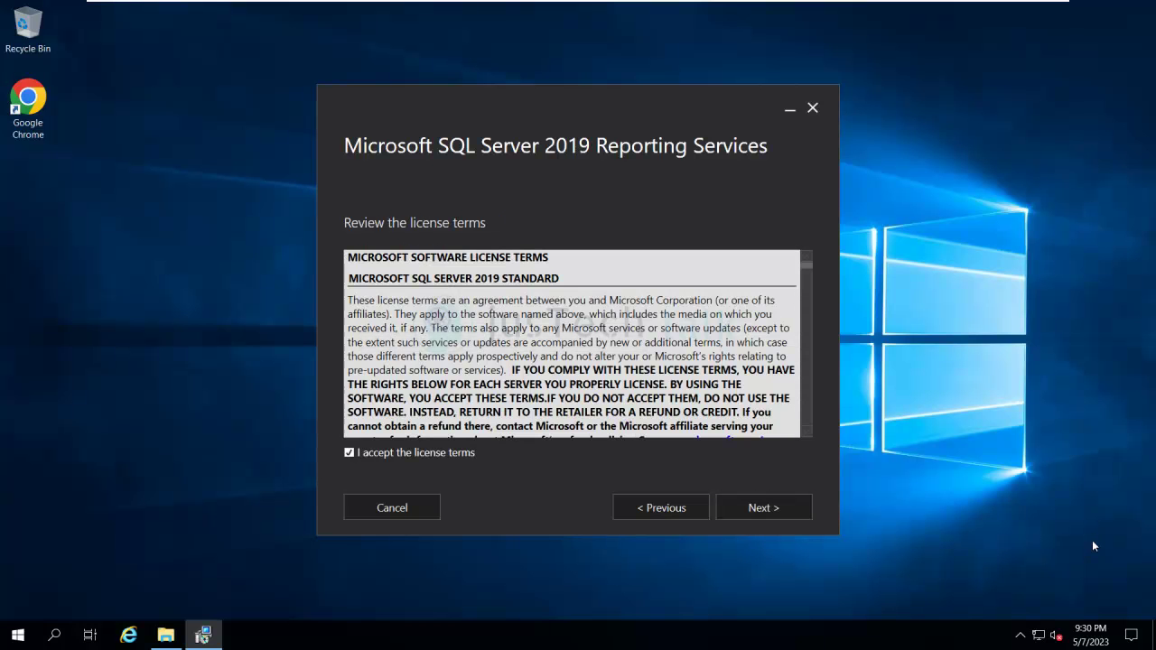
pyautogui.press('Return')
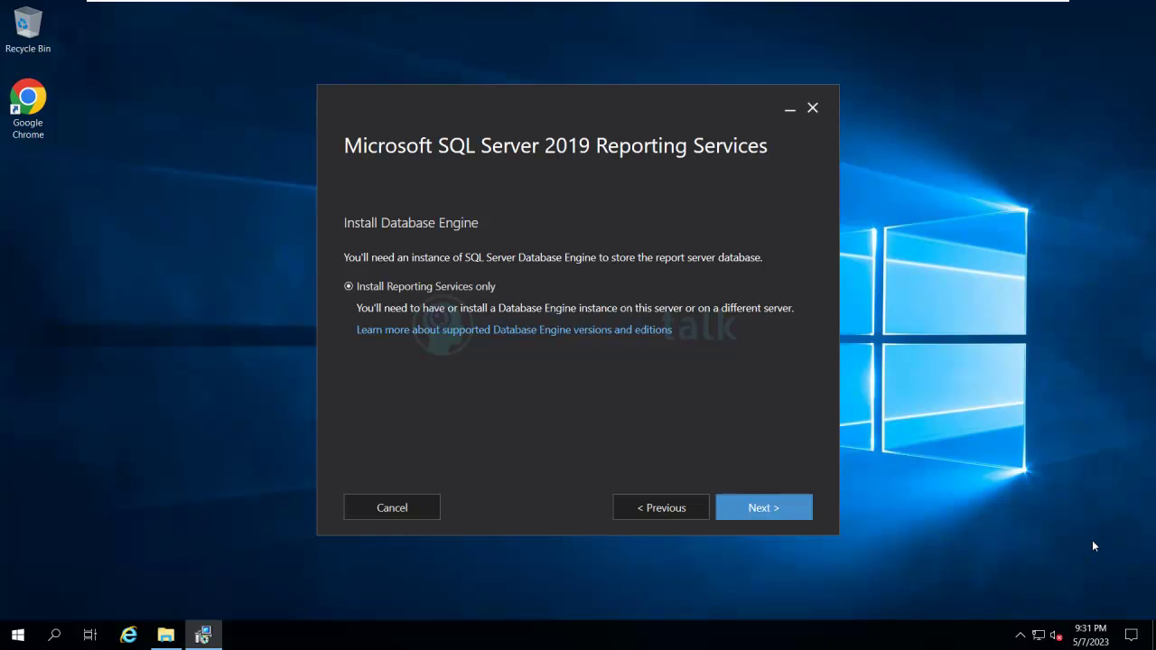
# Keep Install Reporting Services only and install to D:\Program Files\Microsoft SQL Server Reporting Services.
pyautogui.press('Return')
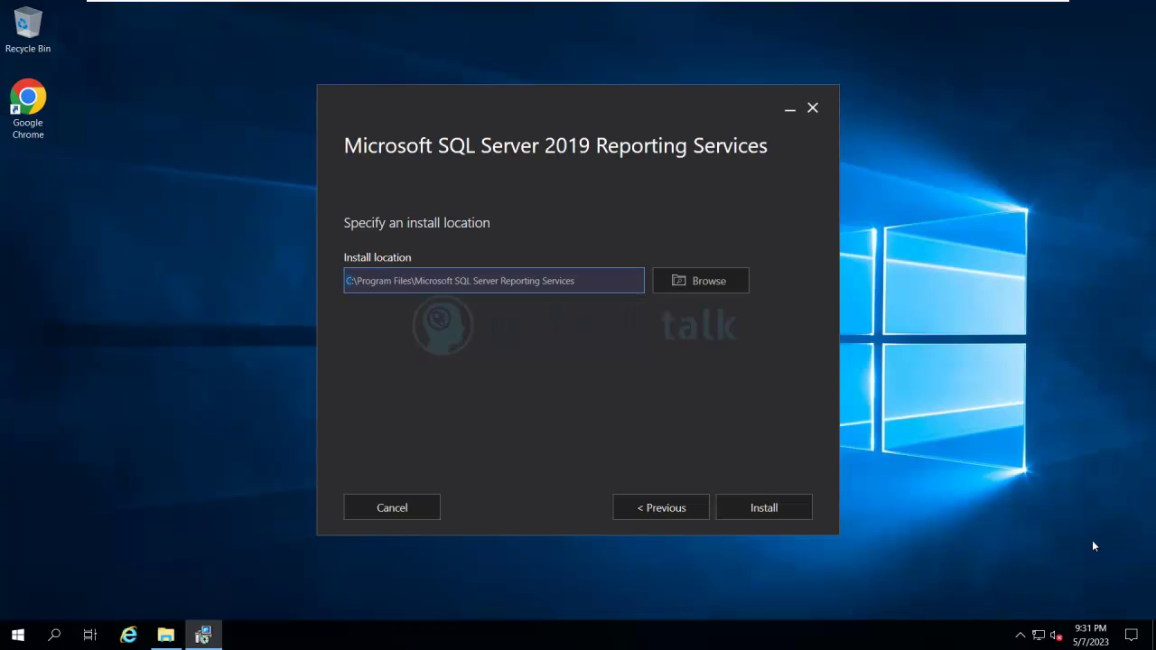
pyautogui.write('D')
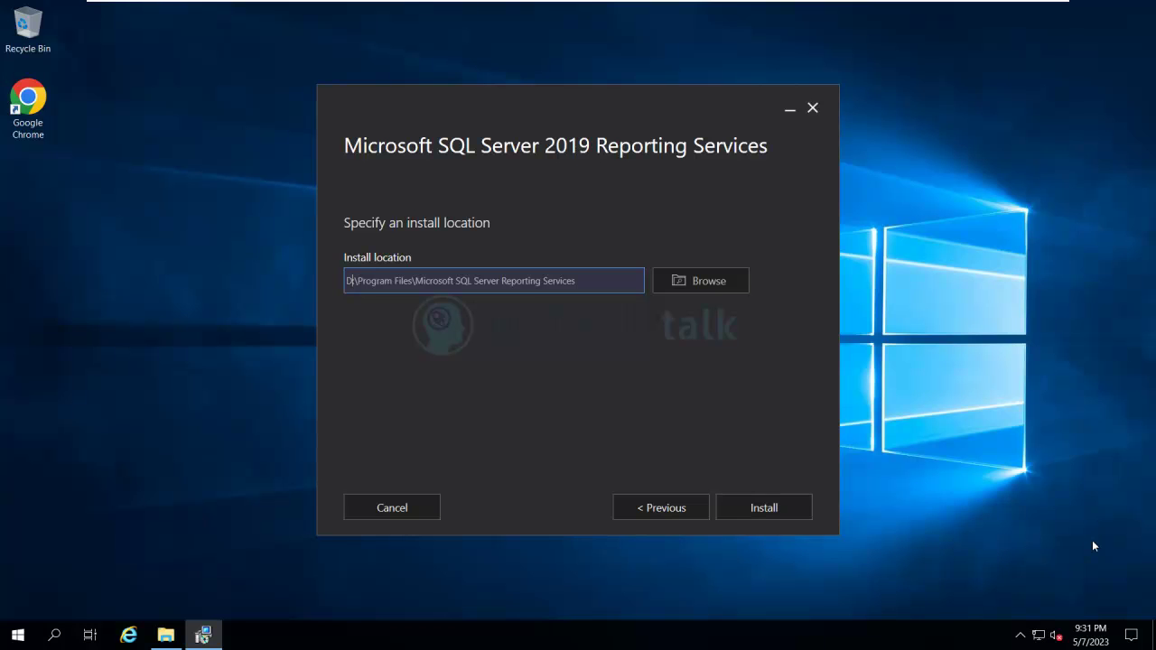
pyautogui.press('Return')
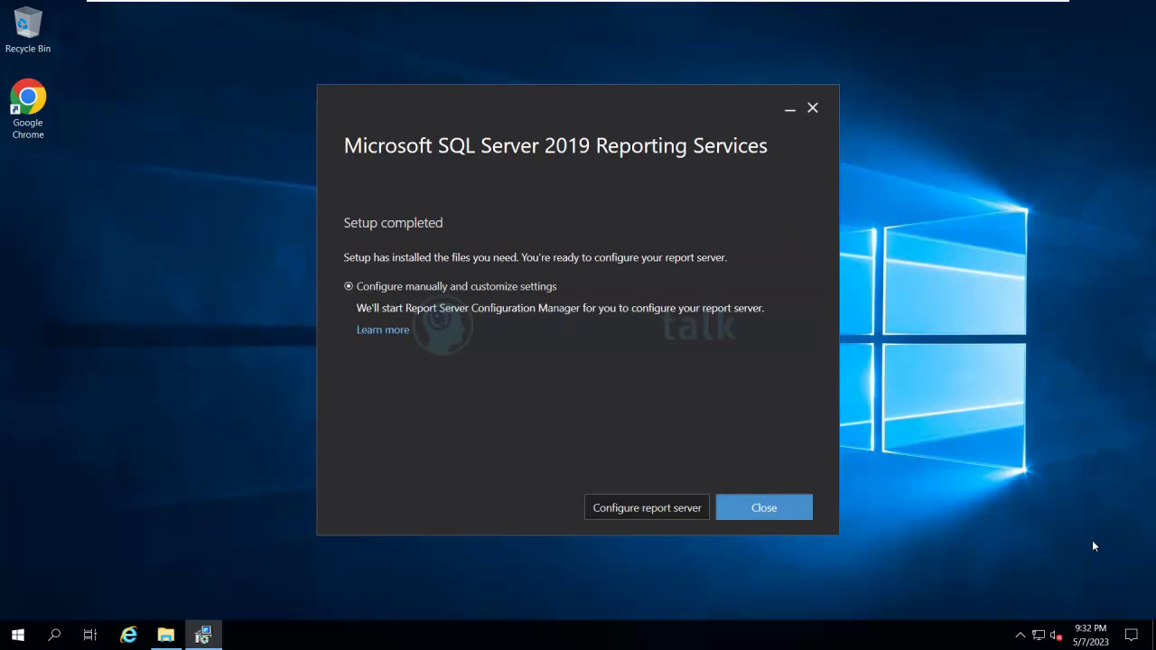
# Launch the report server configuration from the completed setup.
pyautogui.click(1093, 546)
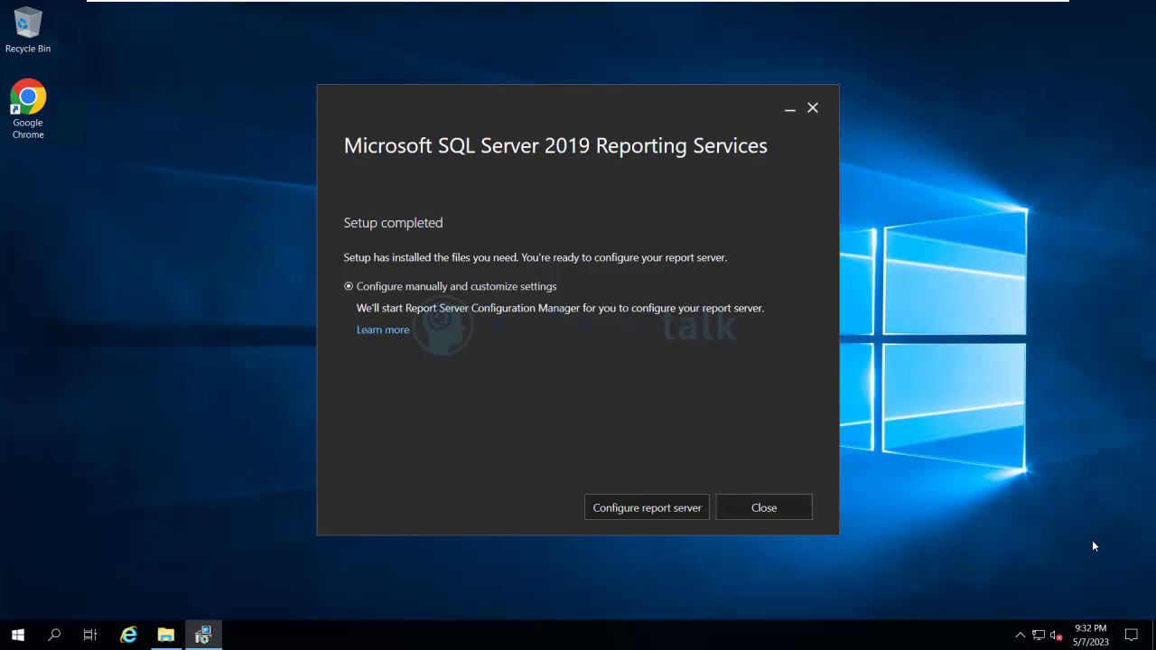
pyautogui.press('Tab')
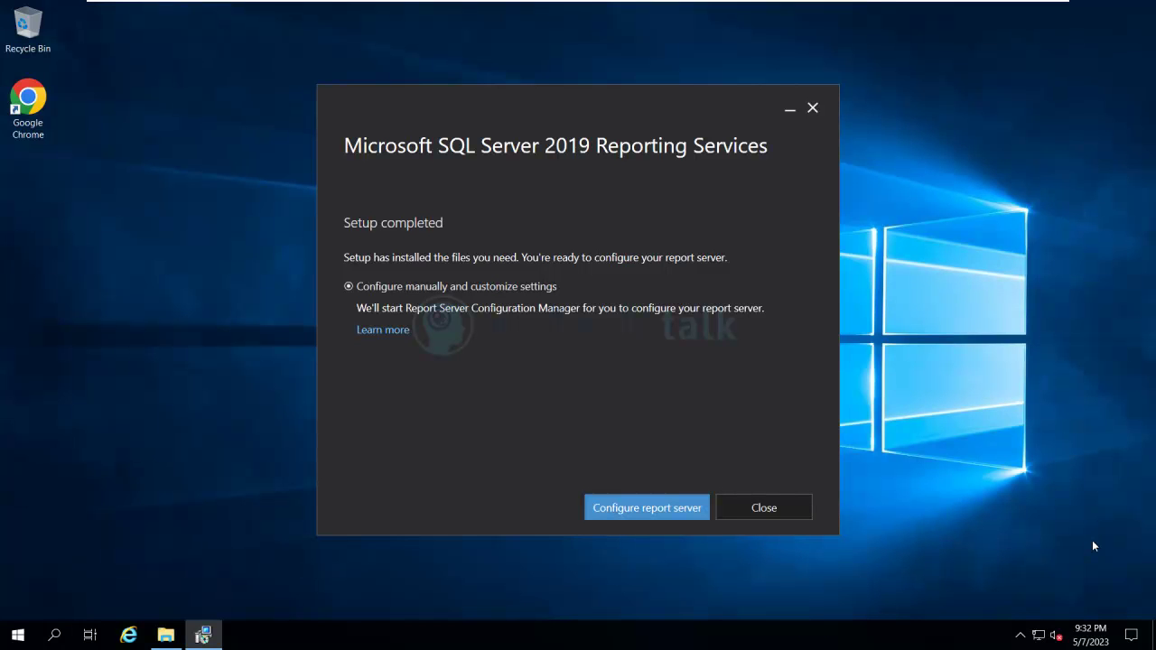
pyautogui.press('Return')
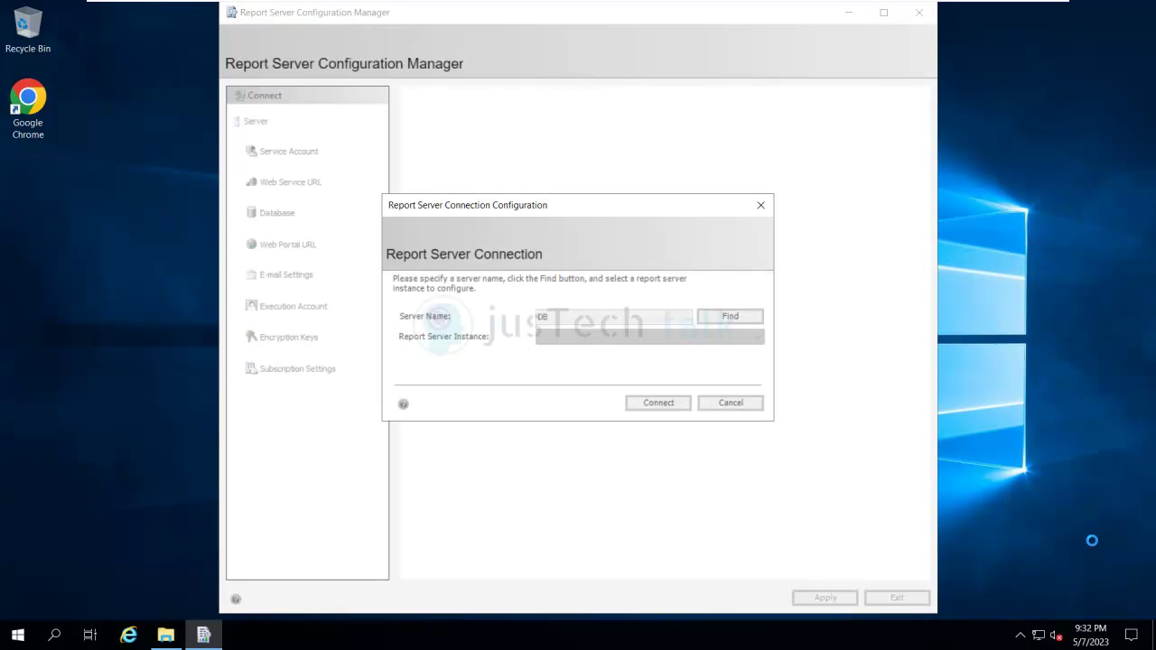
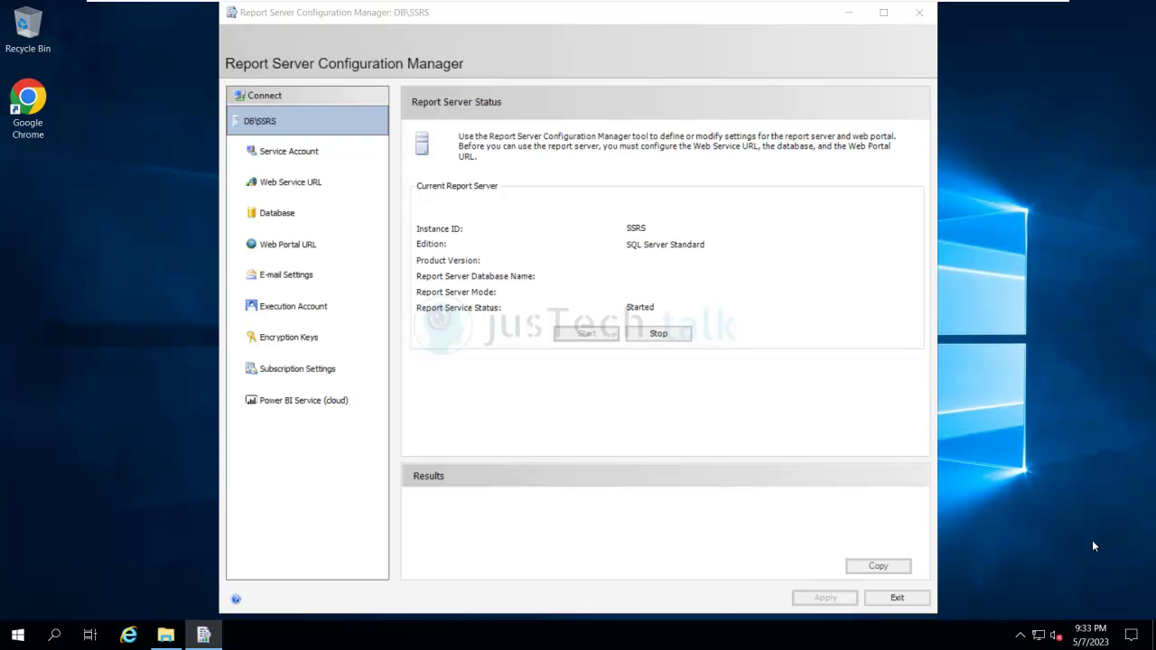
# Set the report server service to use another account, justech\dbadmin, enter the account password and try to apply the change.
pyautogui.click(290, 150)
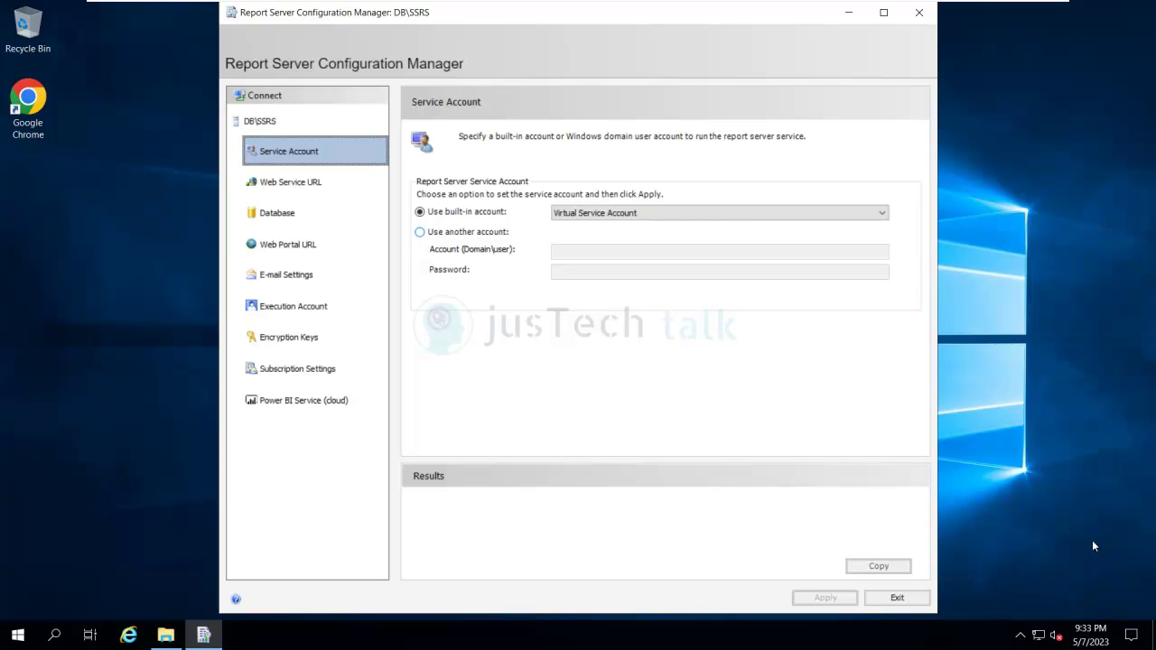
pyautogui.click(420, 233)
pyautogui.click(720, 251)
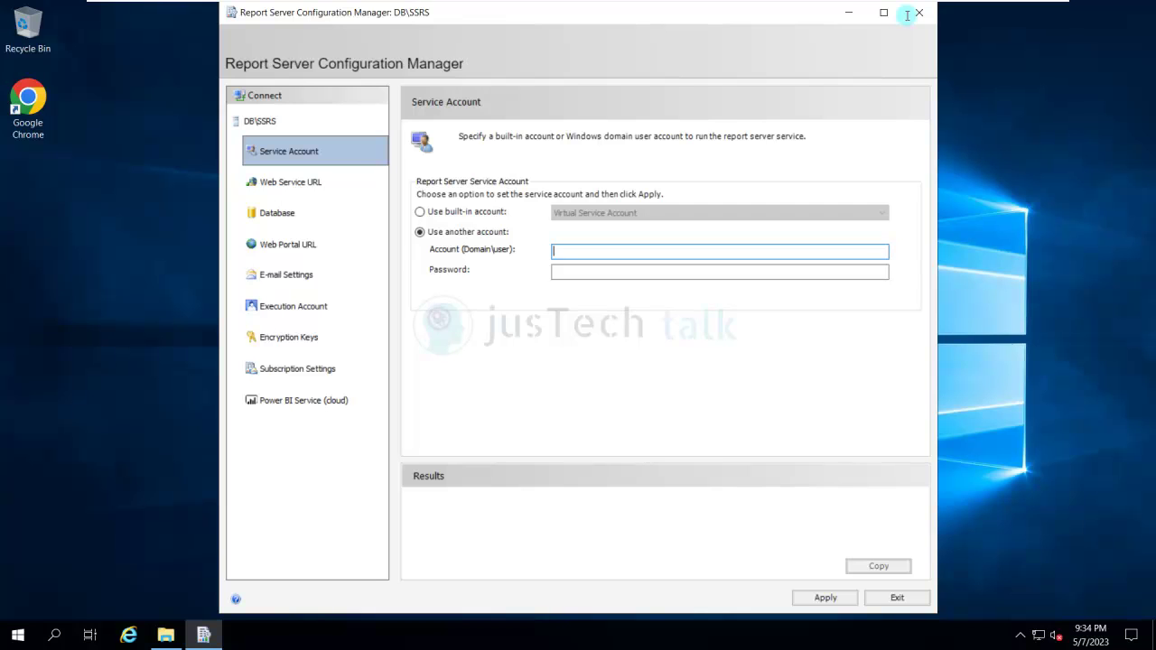
pyautogui.write('just')
pyautogui.write('te')
pyautogui.press('BackSpace')
pyautogui.press('BackSpace')
pyautogui.press('BackSpace')
pyautogui.write('ech\\dbadmin')
pyautogui.press('Tab')
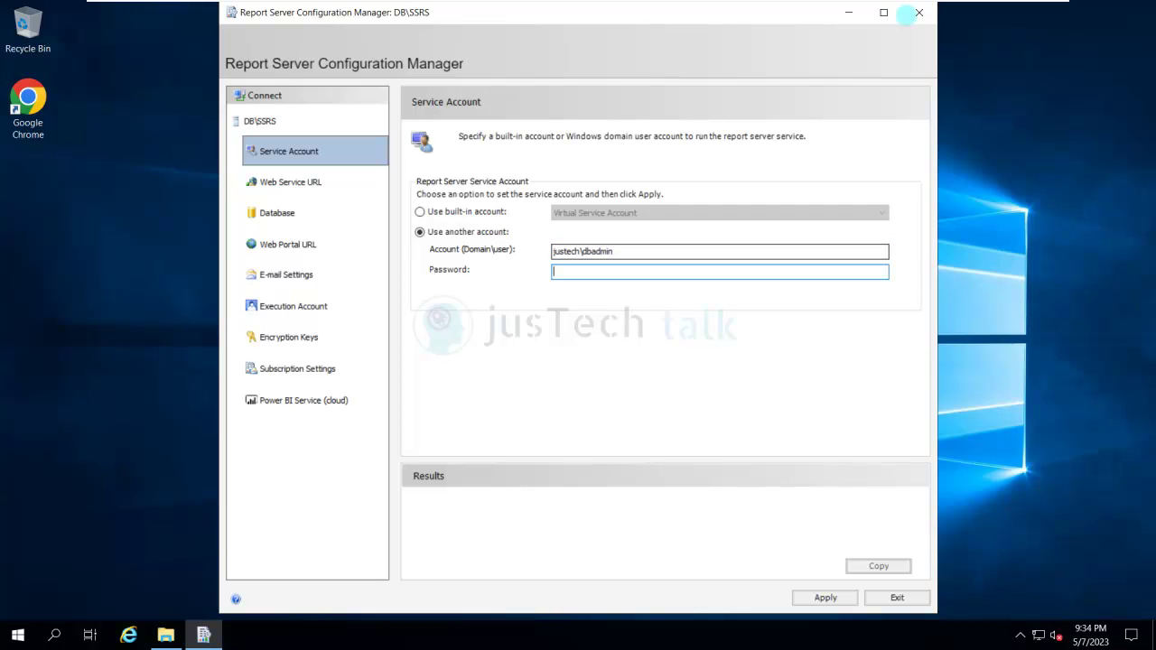
pyautogui.write('*********')
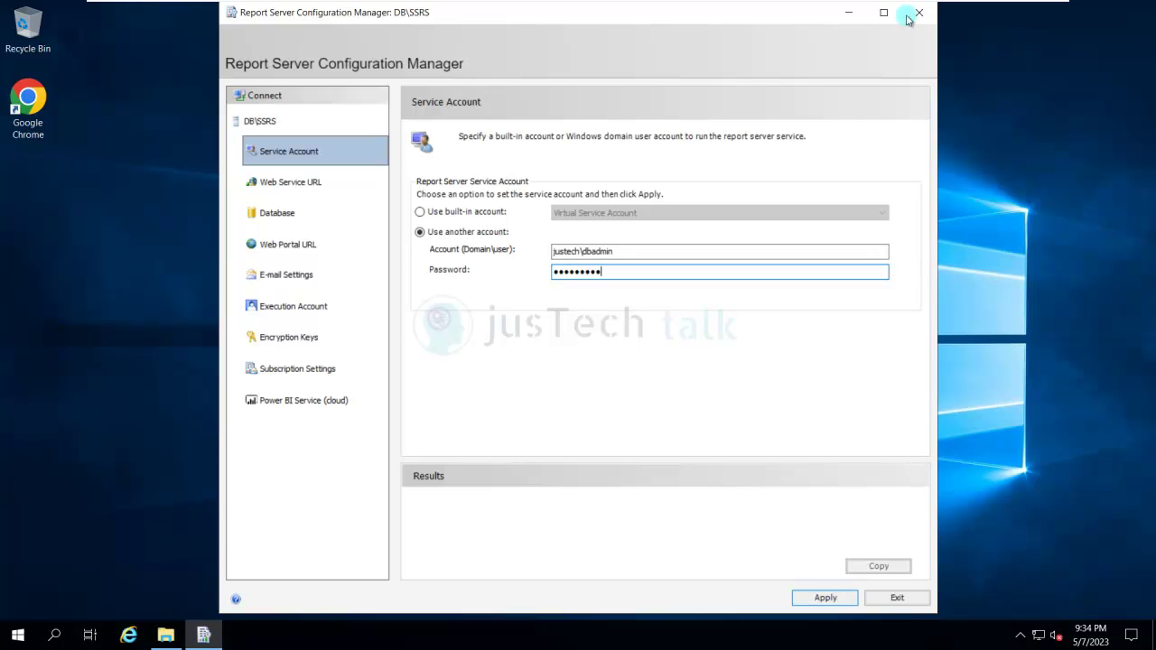
pyautogui.press('Return')
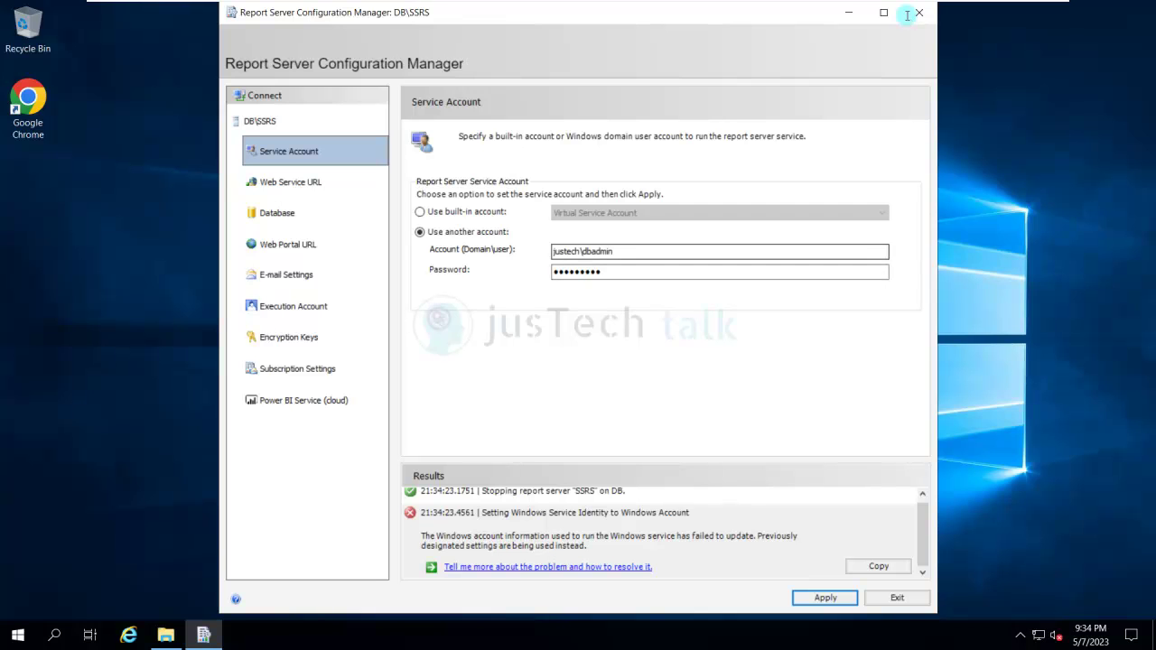
# Change the service account to justech\administrator and apply it.
pyautogui.doubleClick(598, 251)
pyautogui.write('admins')
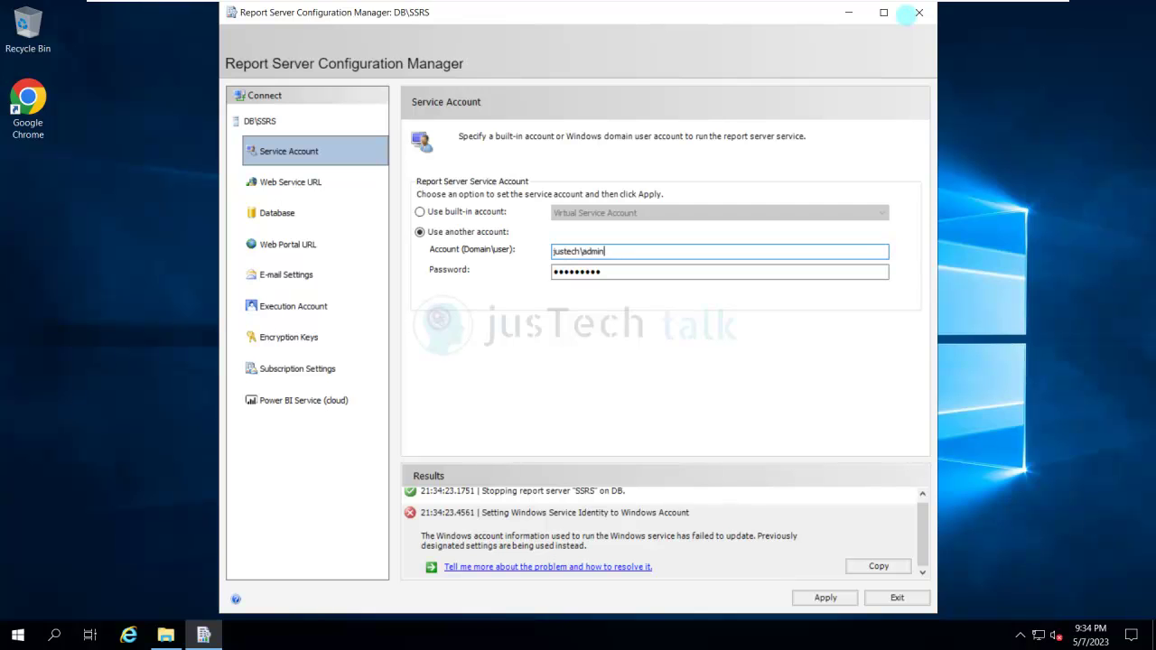
pyautogui.write('strator')
pyautogui.press('Return')
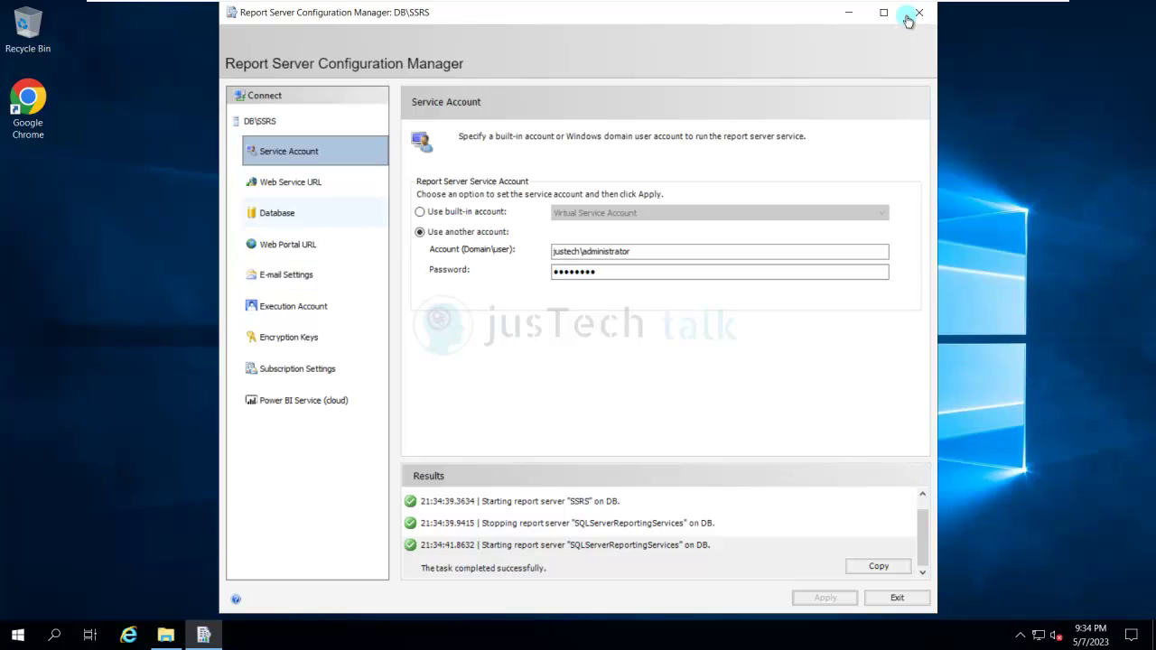
# Start changing the report server database and choose to create a new report server database.
pyautogui.click(315, 212)
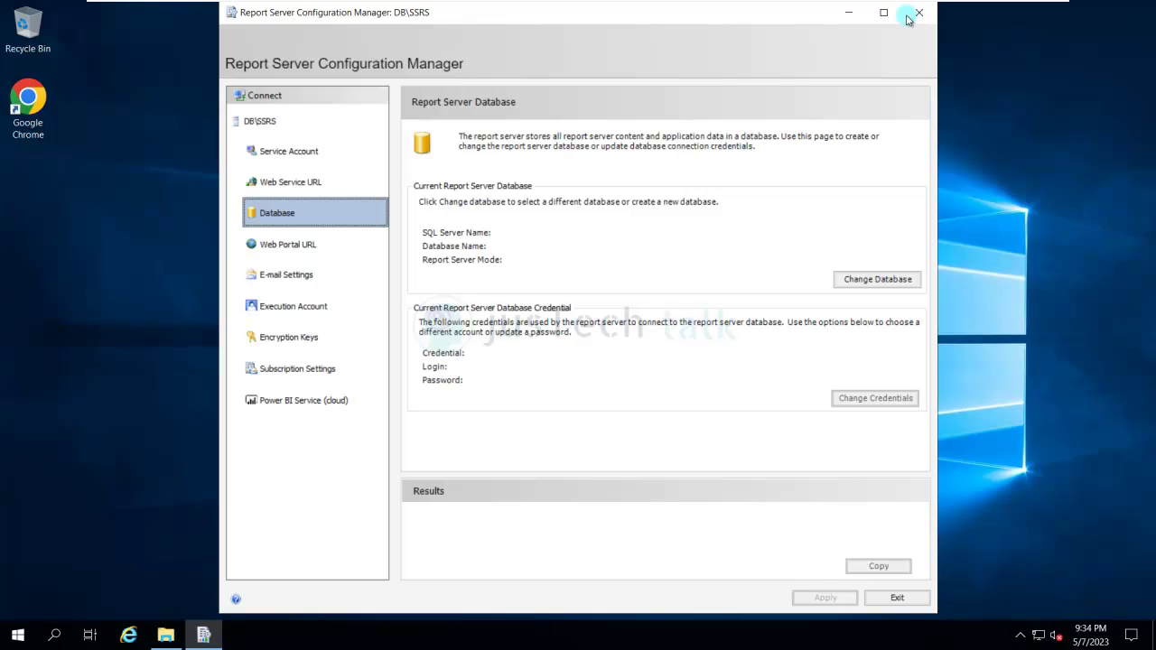
pyautogui.click(876, 280)
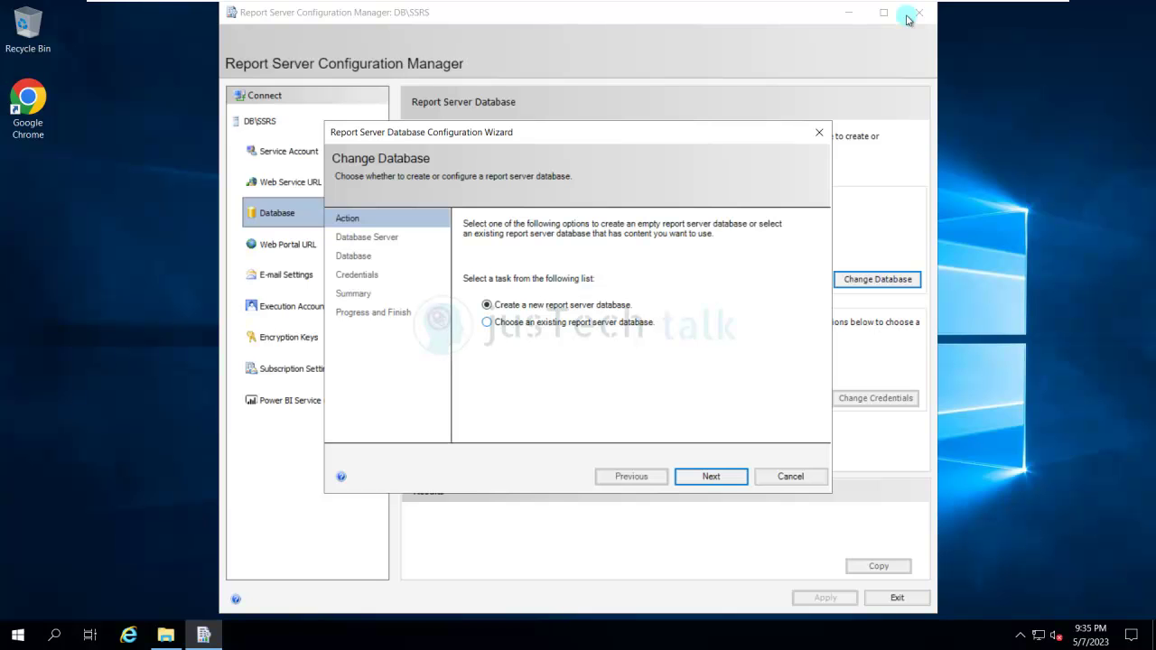
pyautogui.press('Return')
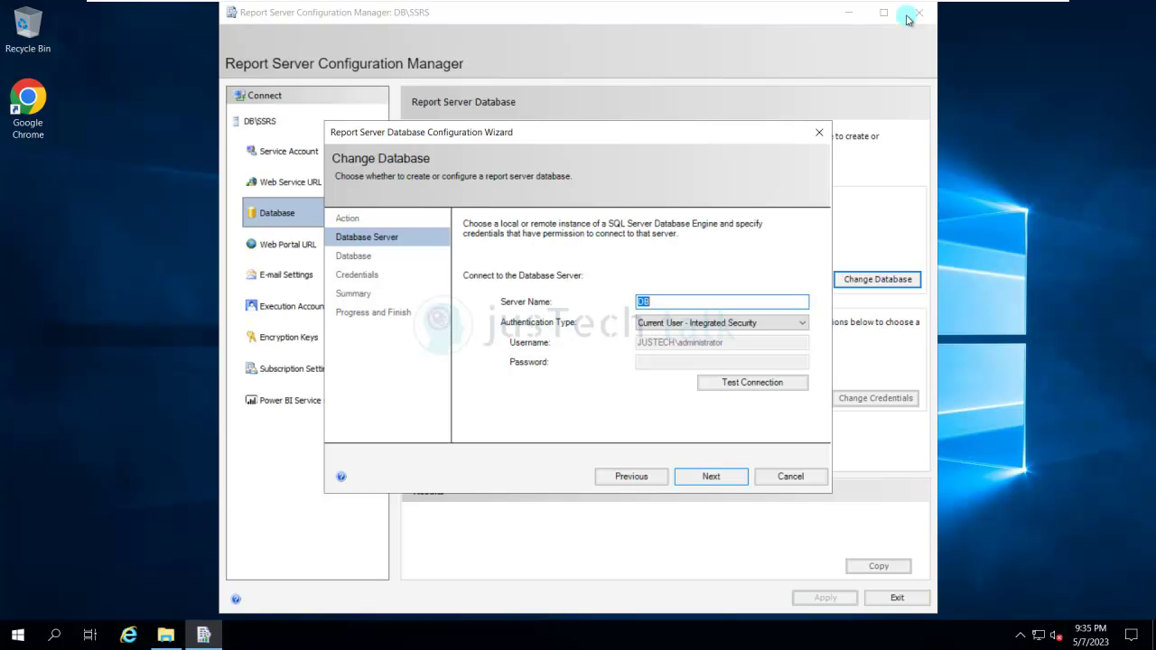
# Keep database server DB with Current User - Integrated Security authentication, test the connection and continue.
pyautogui.press('Tab')
pyautogui.press('Tab')
pyautogui.hotkey('alt', 'Down')
pyautogui.press('Down')
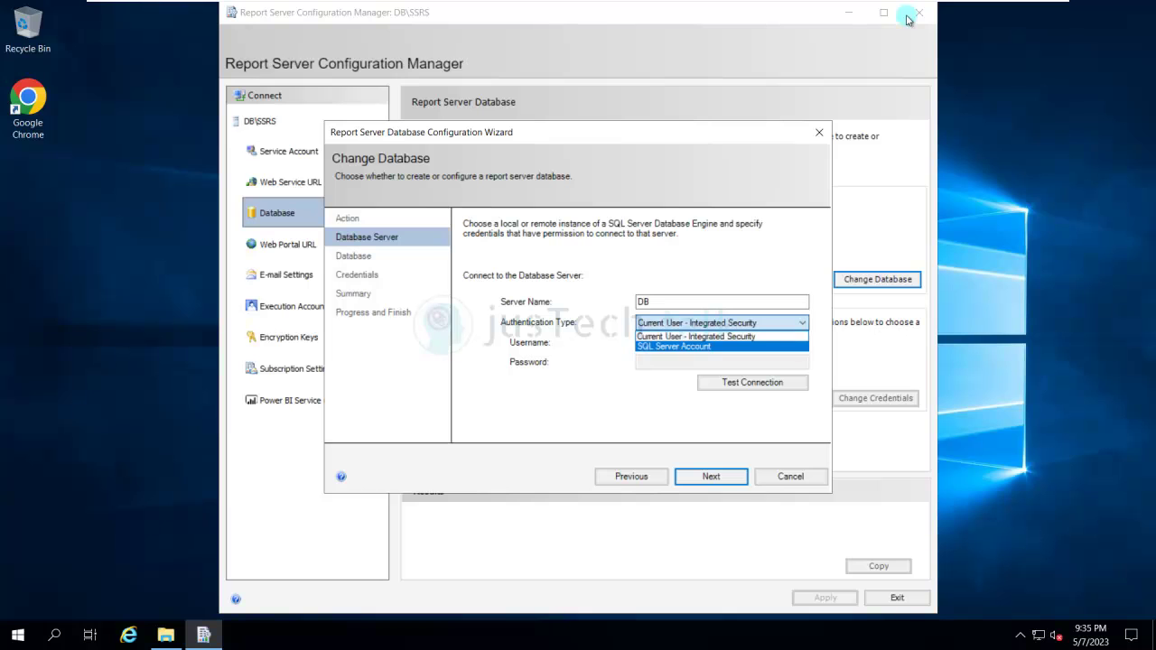
pyautogui.press('Up')
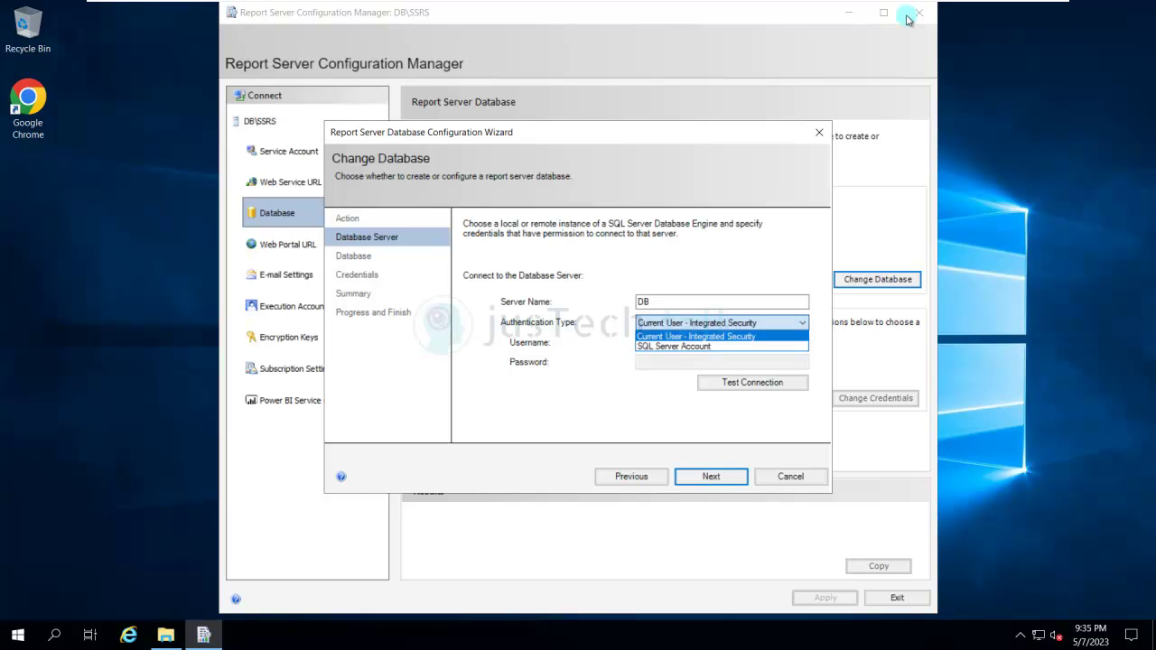
pyautogui.press('Return')
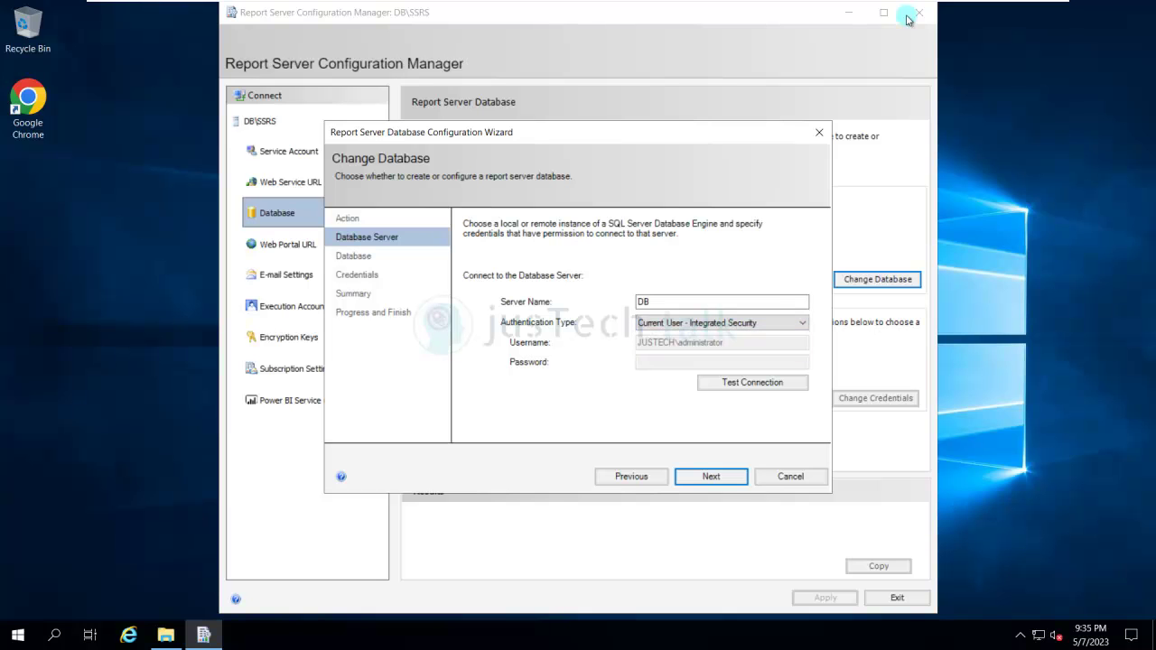
pyautogui.press('Tab')
pyautogui.press('Return')
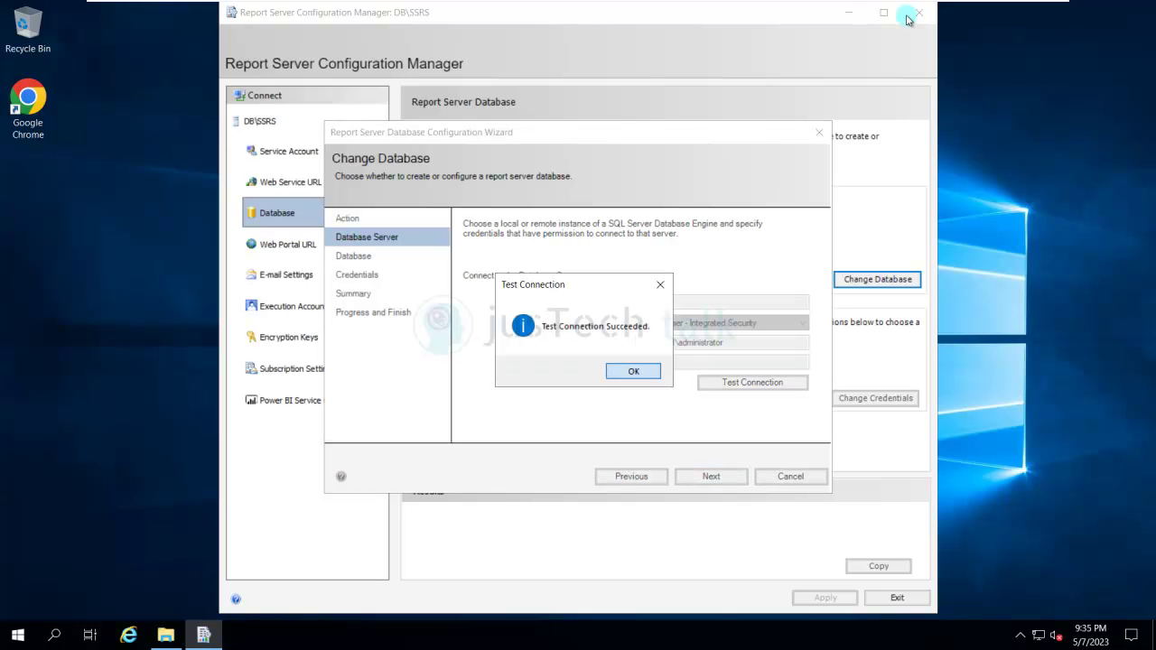
pyautogui.press('Return')
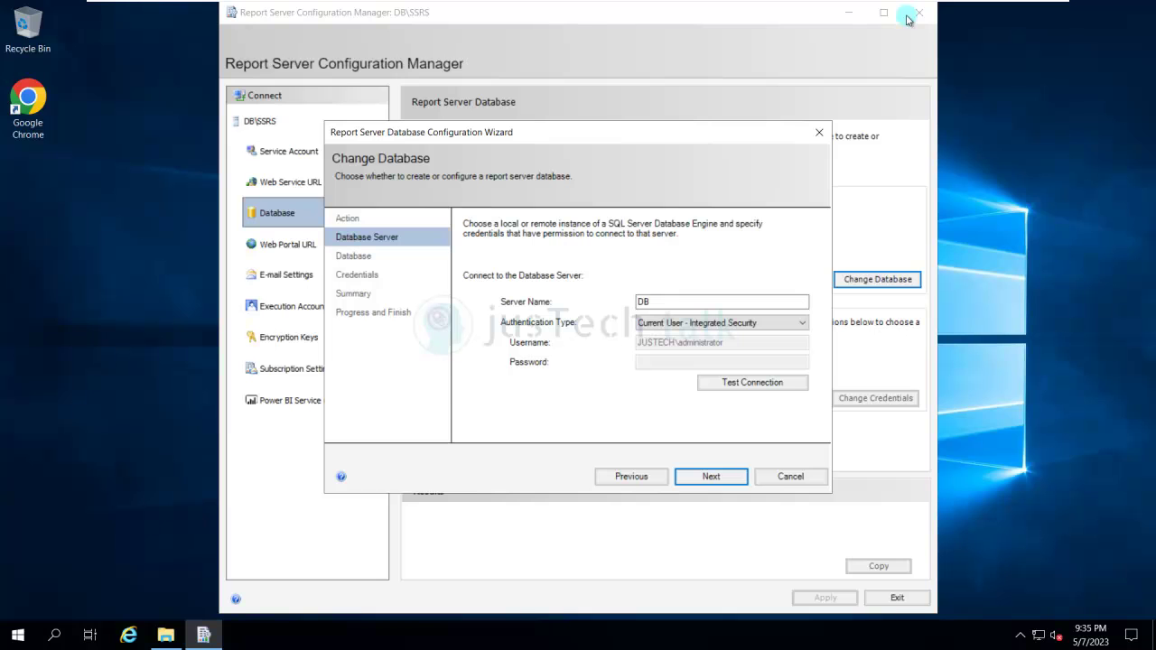
pyautogui.press('Return')
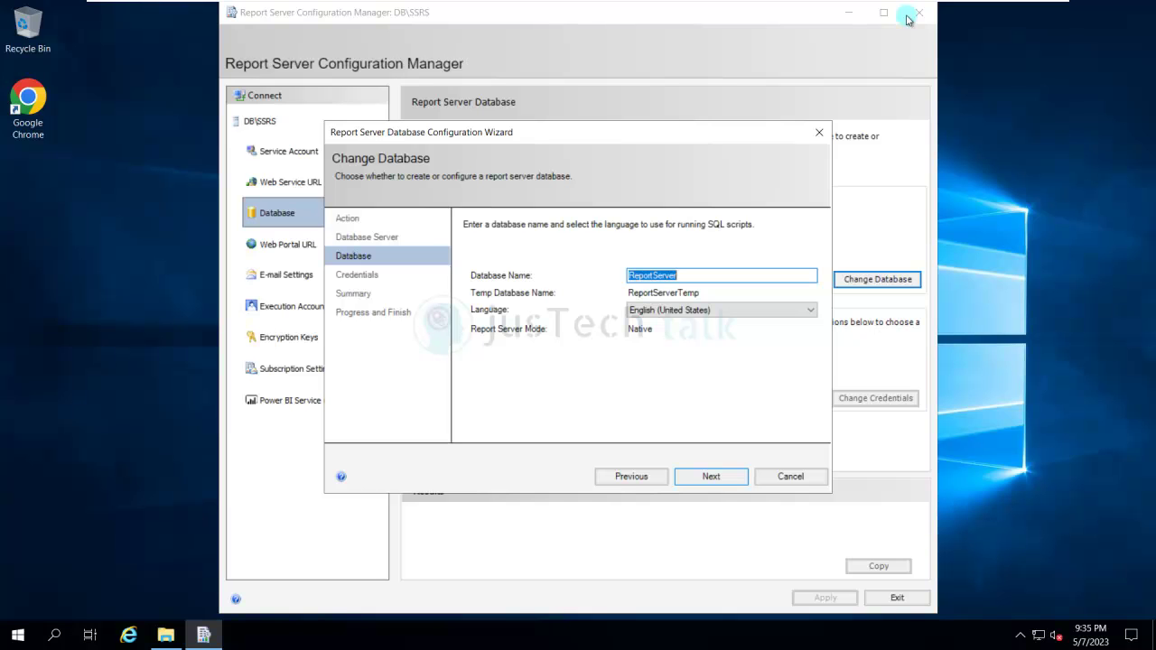
# Create the ReportServer database with language English (United States) and Service Credentials, and finish the database wizard.
pyautogui.press('Return')
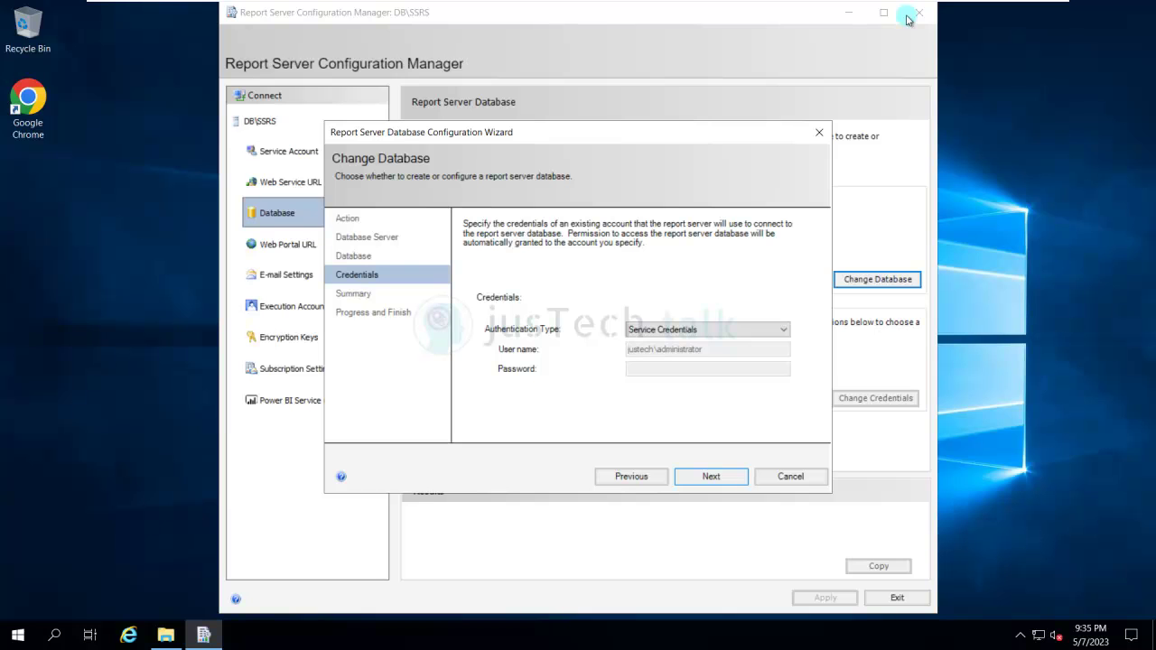
pyautogui.press('Return')
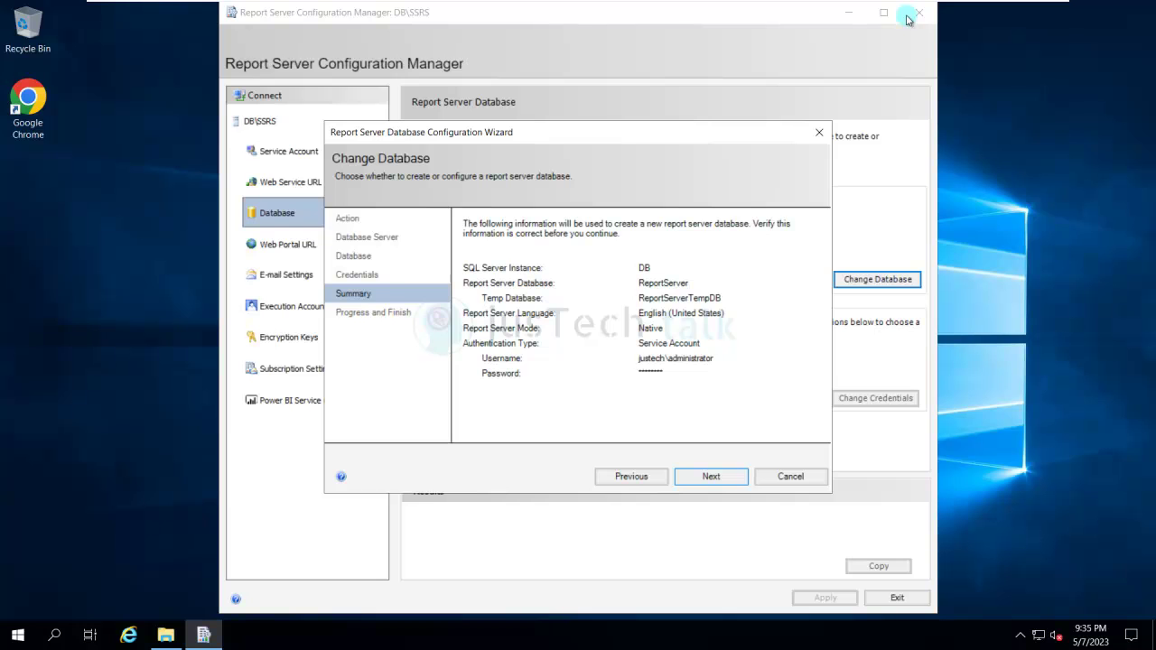
pyautogui.press('Return')
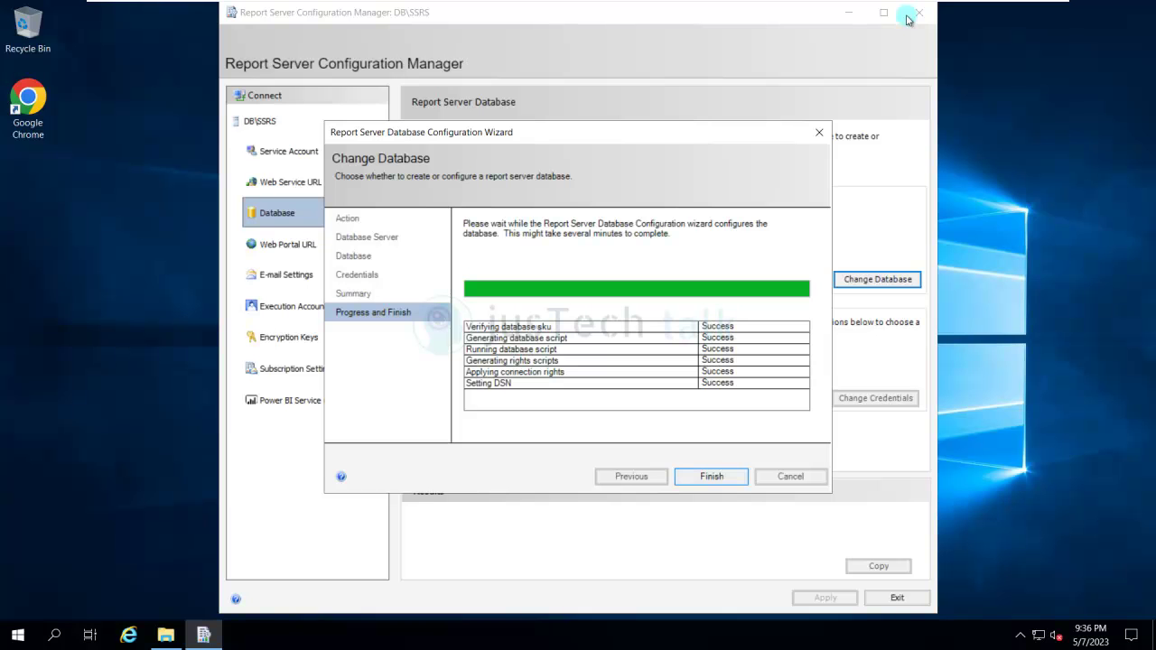
pyautogui.press('Return')
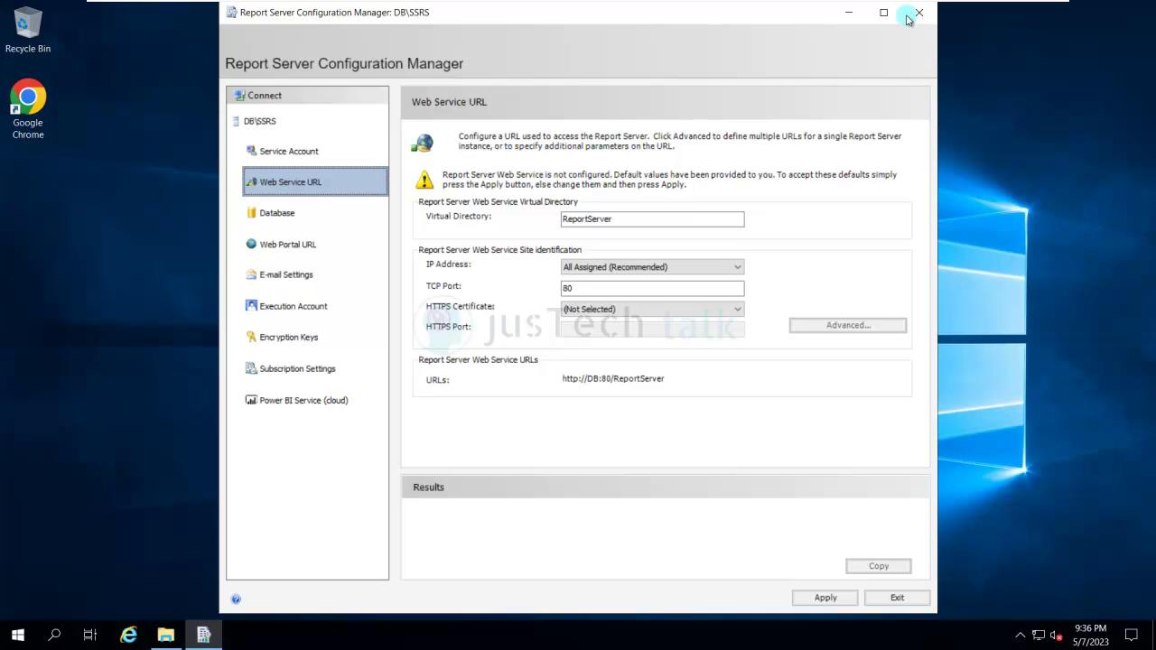
# Apply the default Web Service URL (virtual directory ReportServer, TCP port 80) and the default Web Portal URL (virtual directory Reports).
pyautogui.hotkey('alt', 'a')
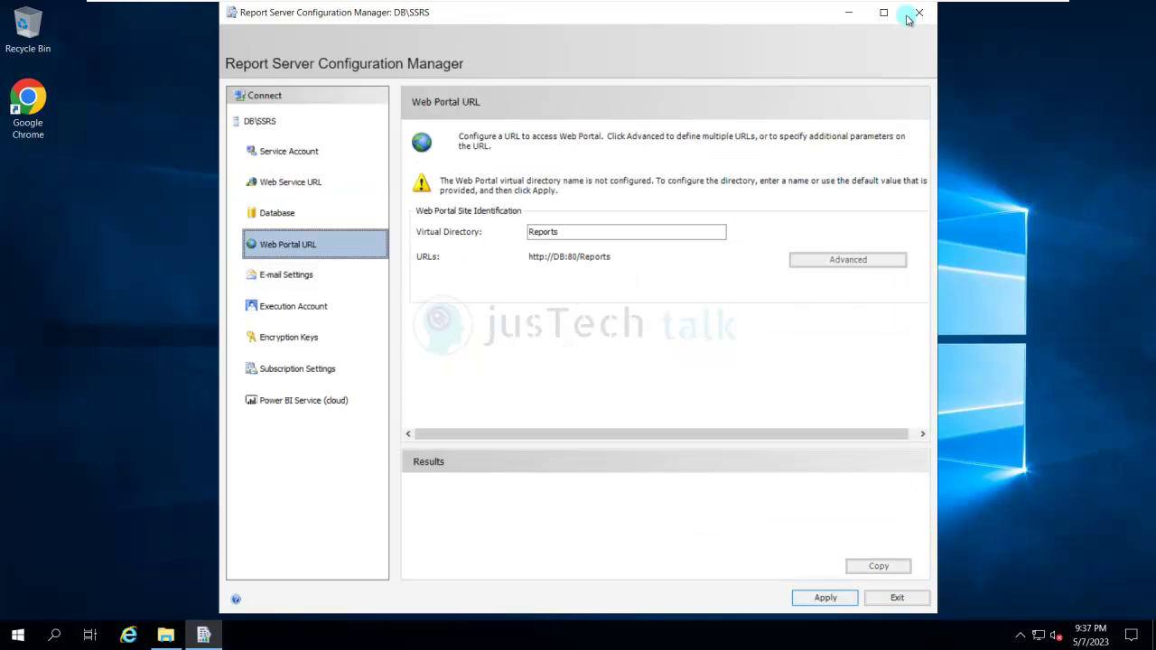
pyautogui.press('Return')
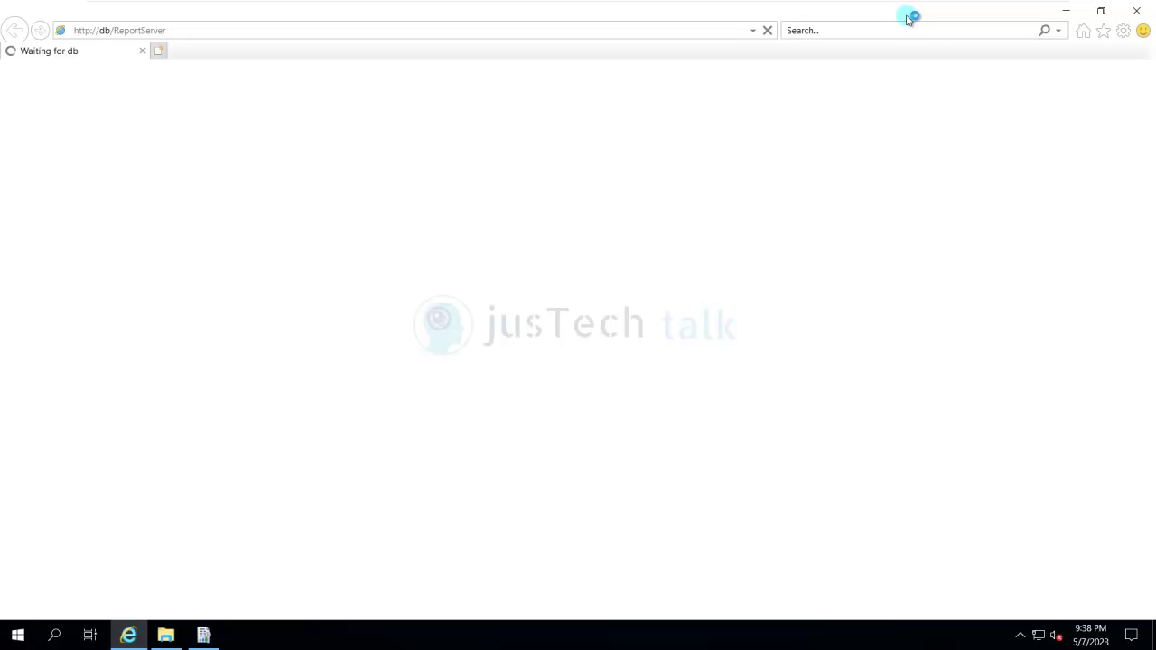
# Open the Web Portal URL from the Report Server Configuration Manager and check both the ReportServer and Reports pages in the browser.
pyautogui.hotkey('alt', 'Tab')
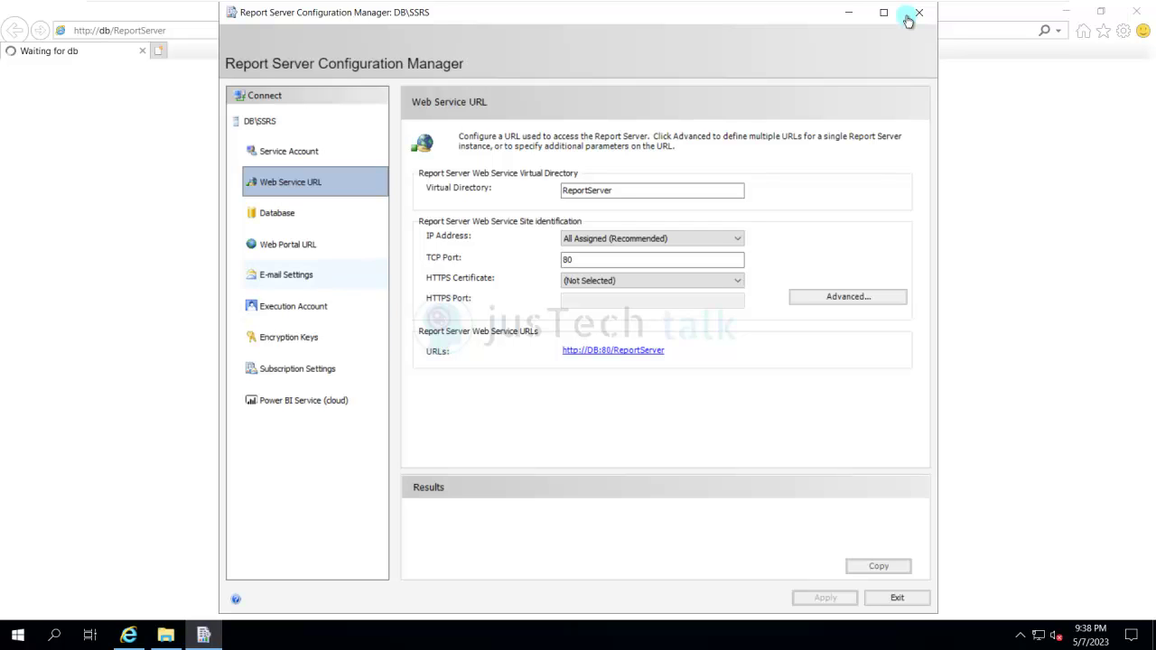
pyautogui.click(314, 243)
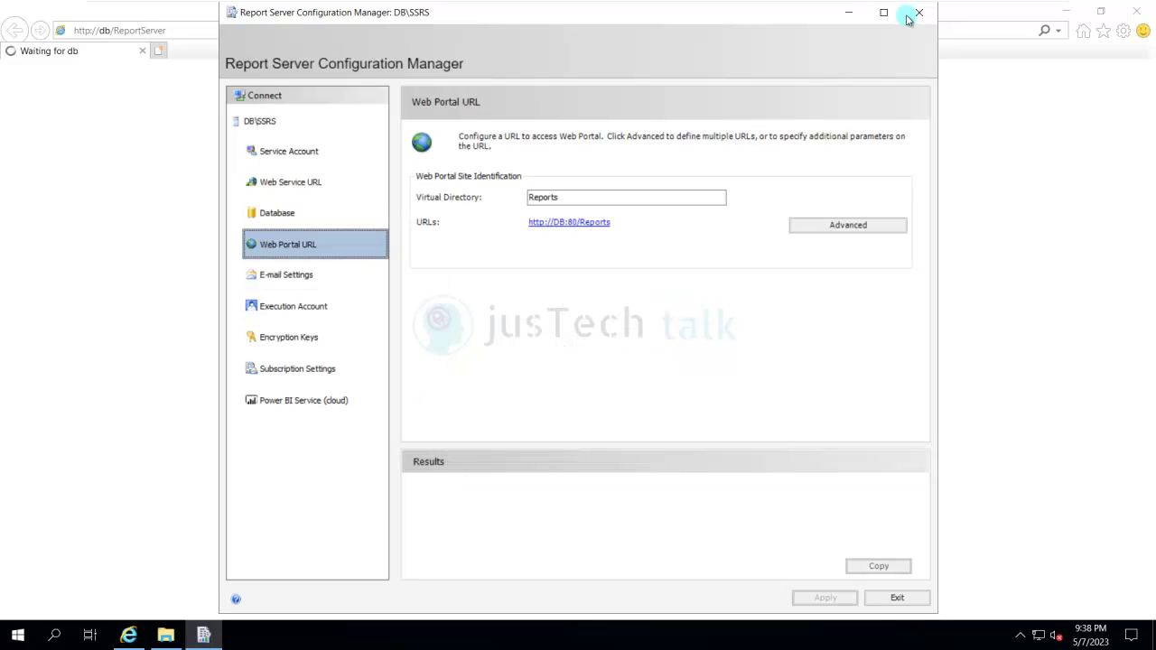
pyautogui.click(909, 18)
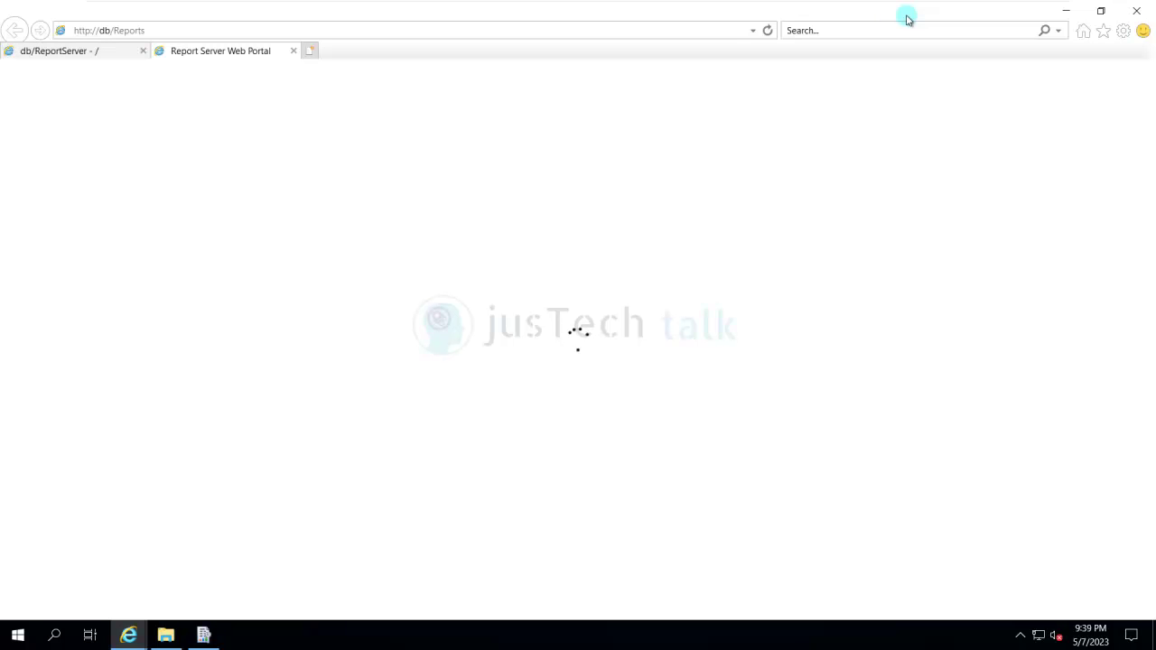
pyautogui.hotkey('ctrl', 'Tab')
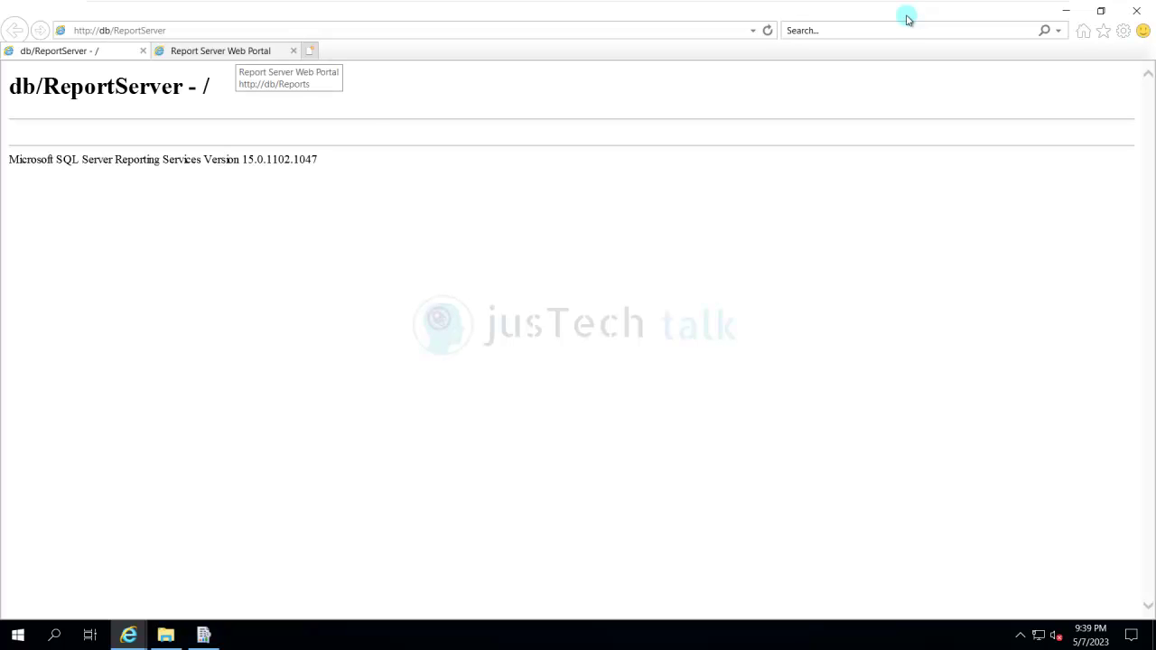
pyautogui.hotkey('ctrl', 'Tab')
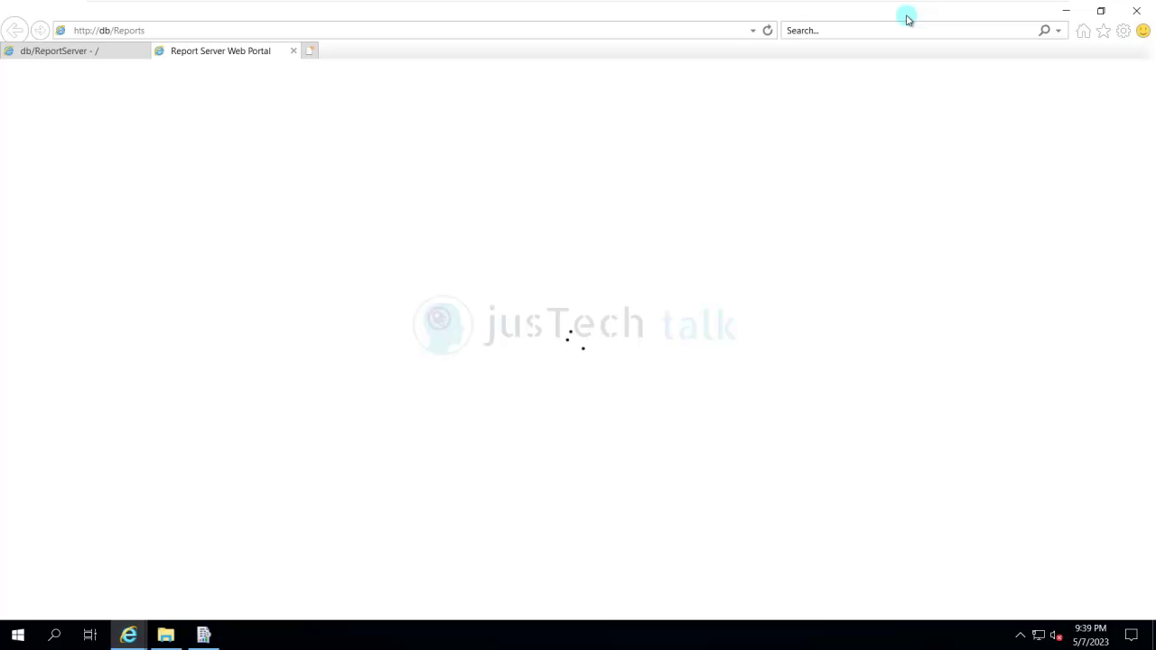
pyautogui.click(210, 30)
pyautogui.rightClick(211, 30)
pyautogui.hotkey('ctrl', 'c')
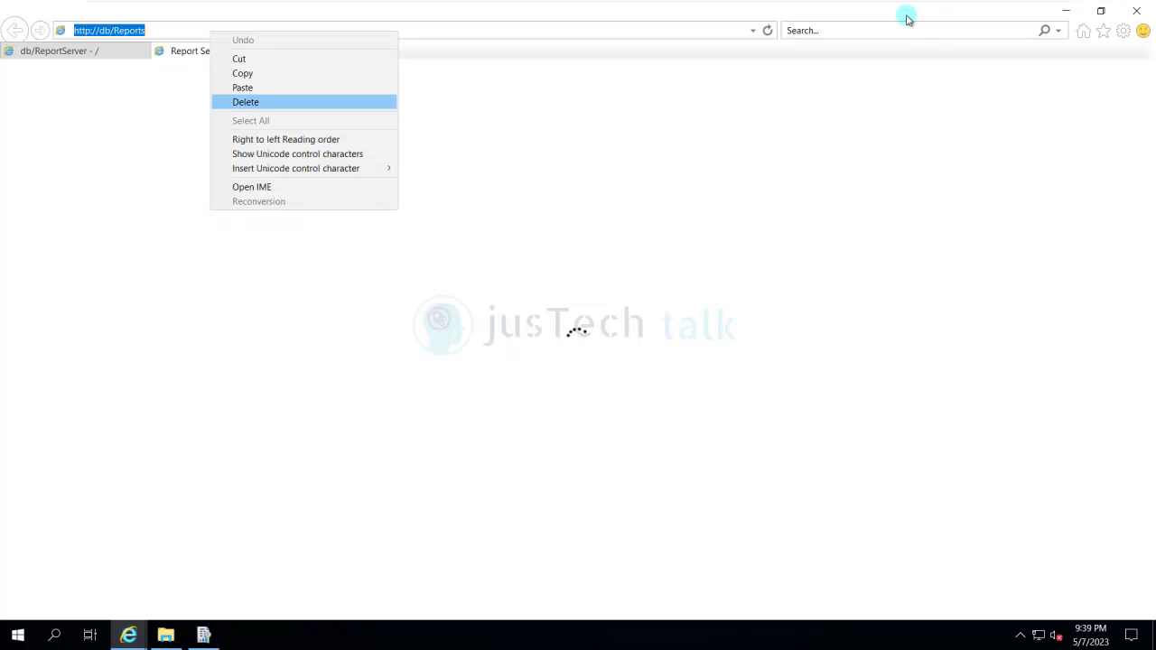
pyautogui.press('Up')
pyautogui.press('Up')
pyautogui.press('Return')
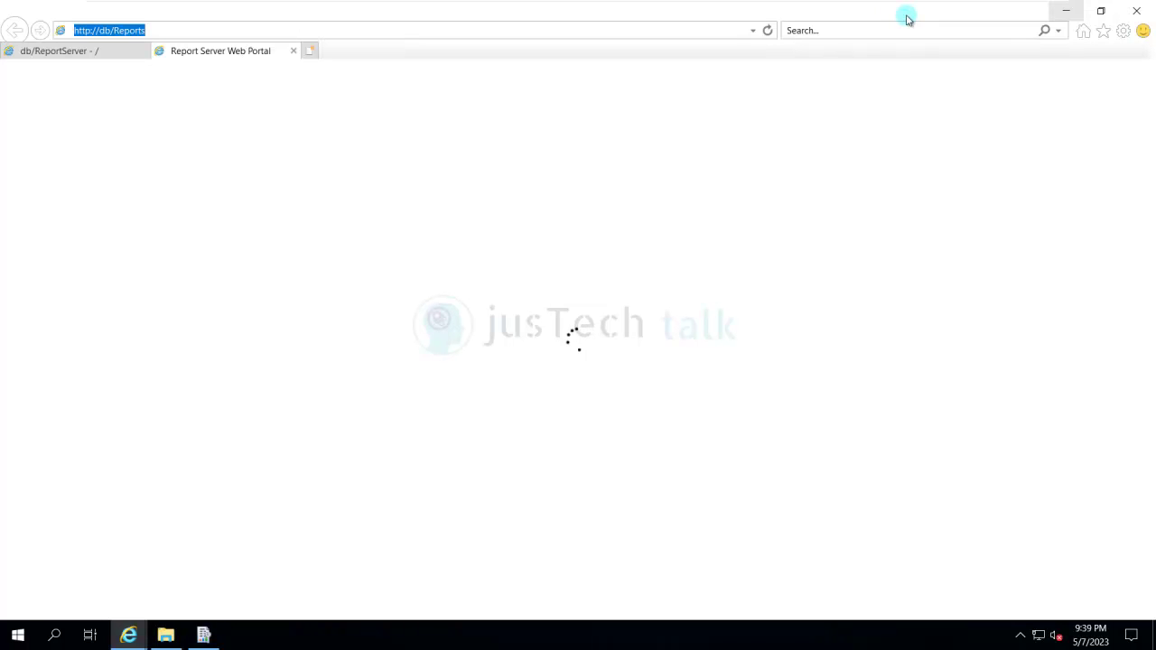
pyautogui.click(1066, 10)
pyautogui.doubleClick(28, 109)
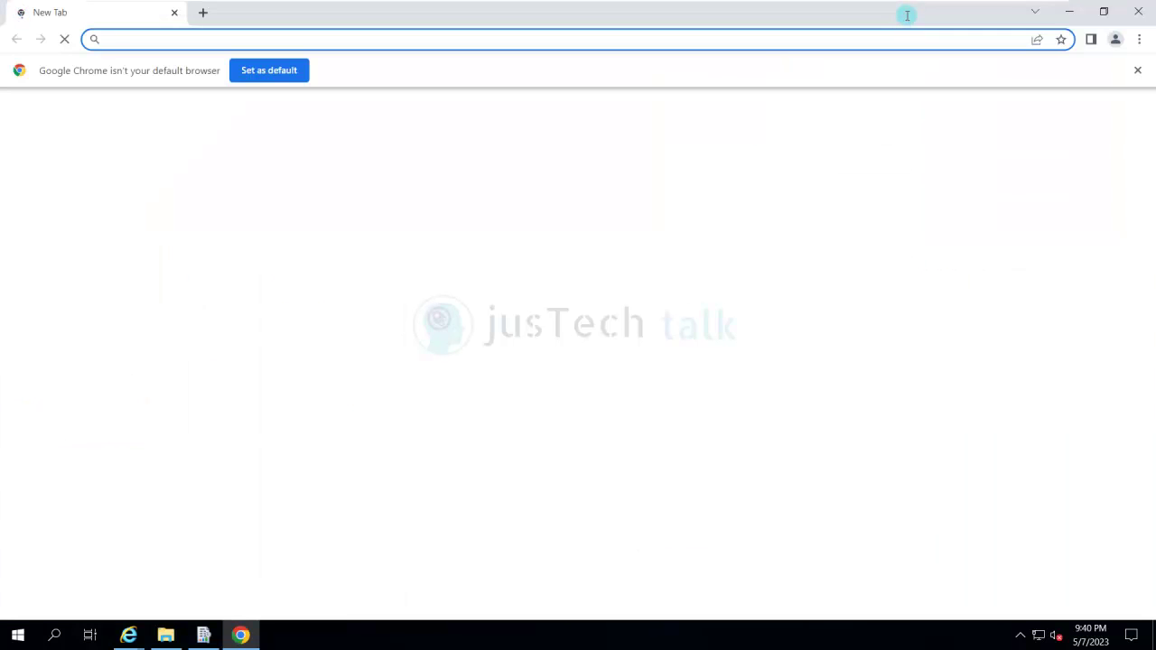
pyautogui.hotkey('ctrl', 'v')
pyautogui.press('Return')
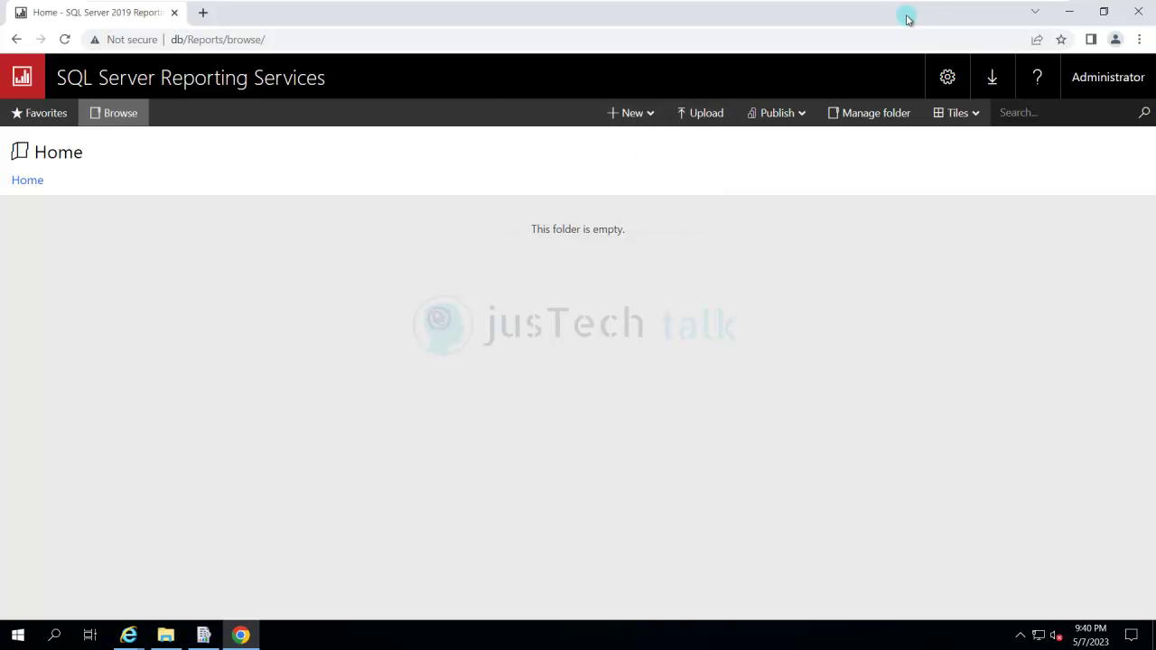
# Look through the types of new items that can be created in the web portal's Home folder.
pyautogui.press('Tab')
pyautogui.press('Return')
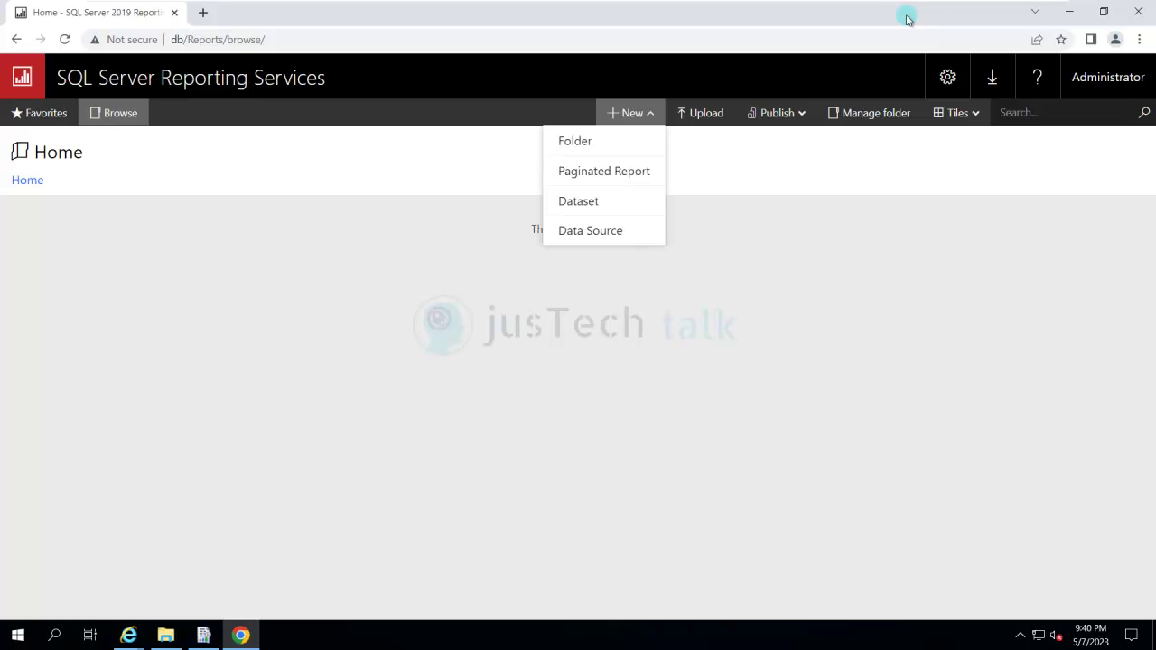
pyautogui.press('Escape')
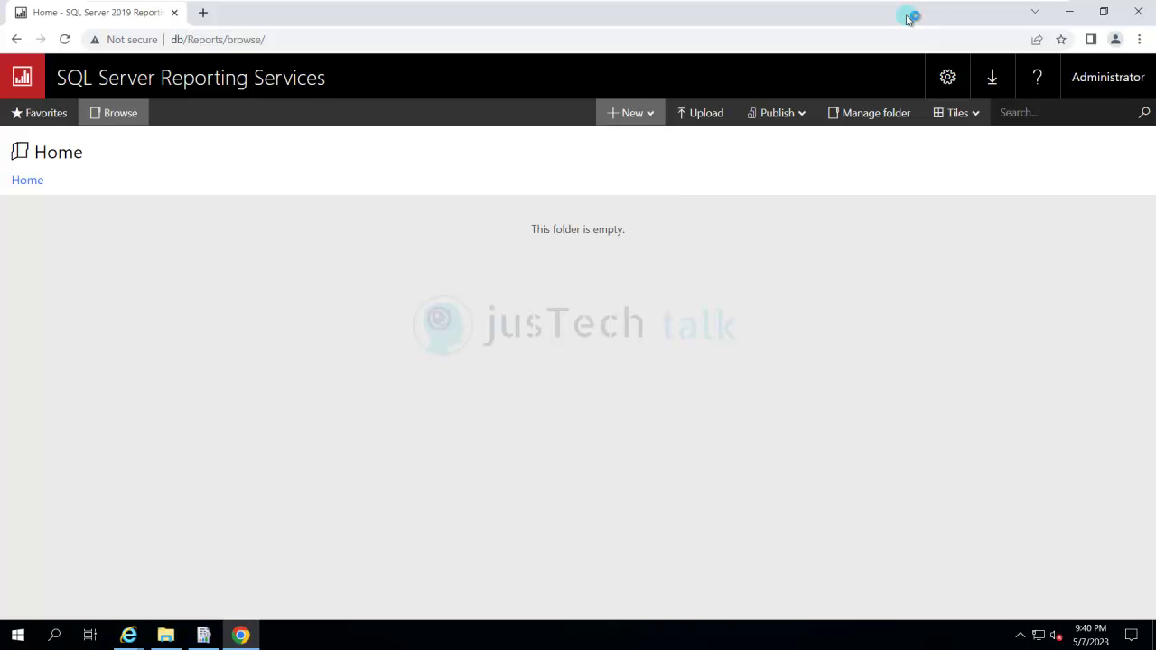